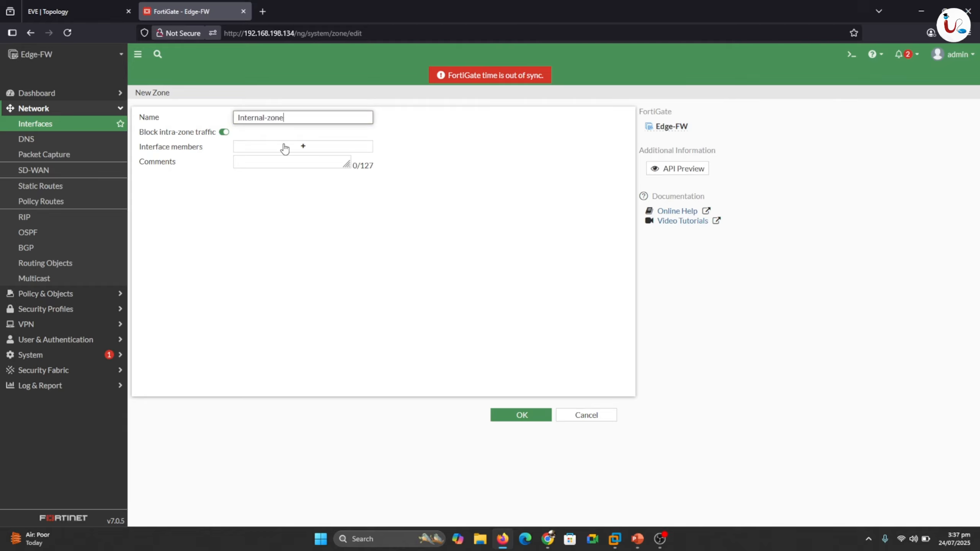
# Step: Add Student-vlan-10, MGMT-vlan-20, Staff-vlan-30 and LAN (port3) as interface members of Internal-zone and save the zone
pyautogui.click(286, 146)
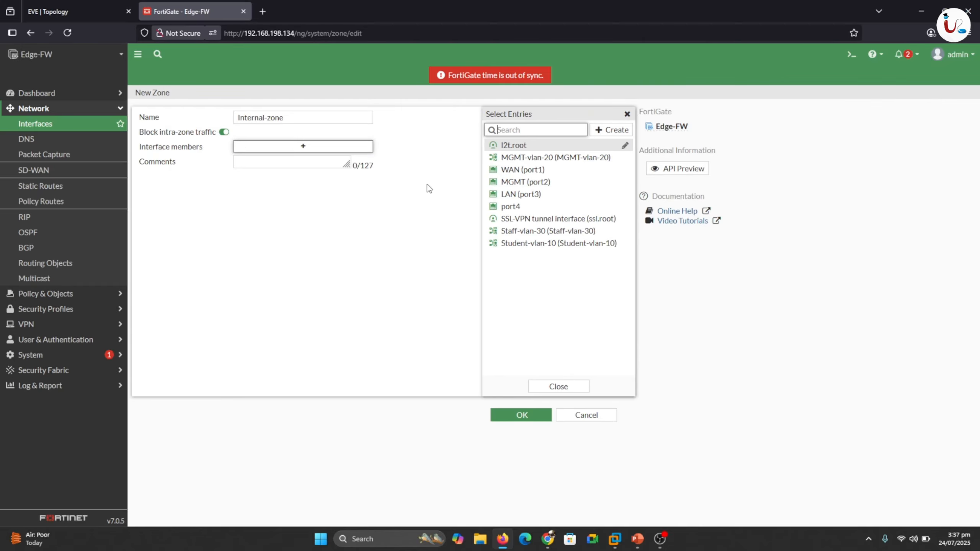
pyautogui.press('Down')
pyautogui.press('Down')
pyautogui.press('Down')
pyautogui.press('Down')
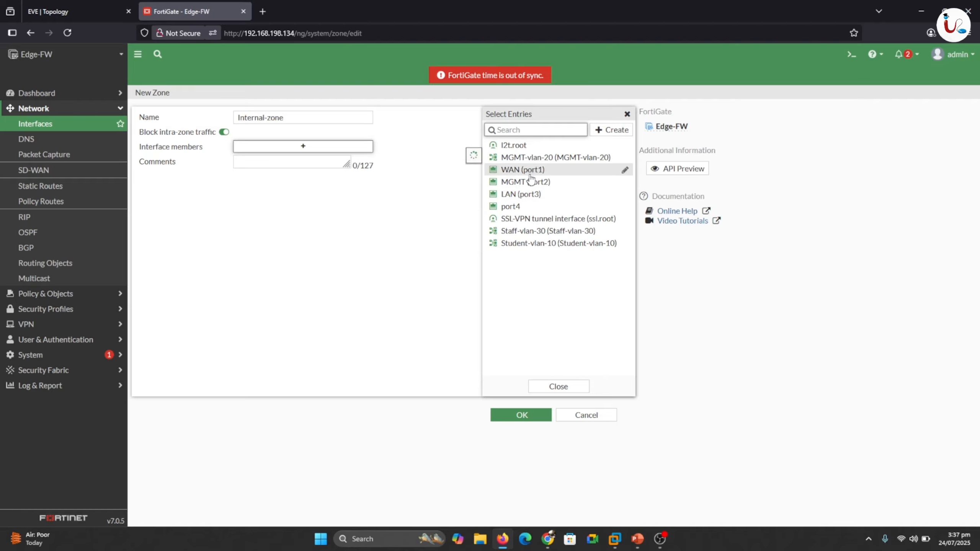
pyautogui.moveTo(511, 238)
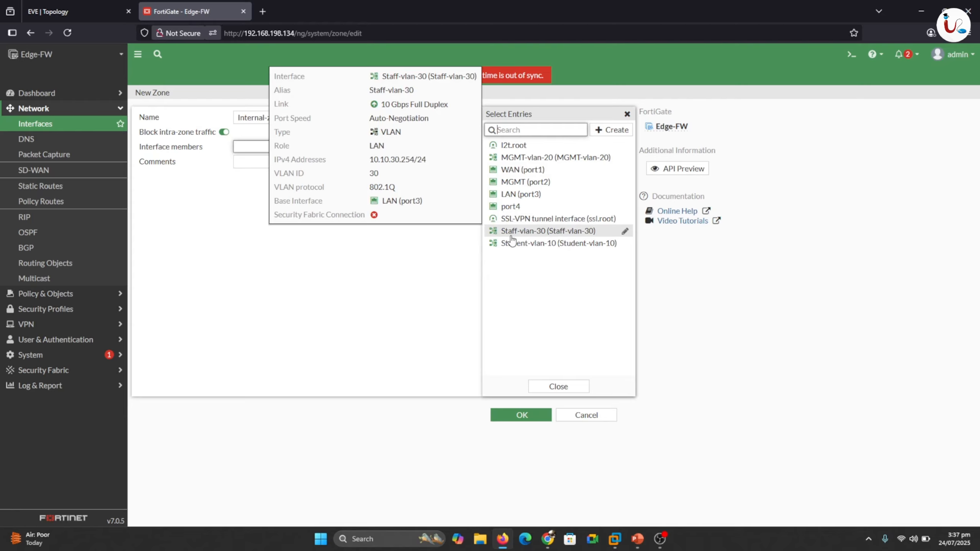
pyautogui.moveTo(555, 249)
pyautogui.click(525, 244)
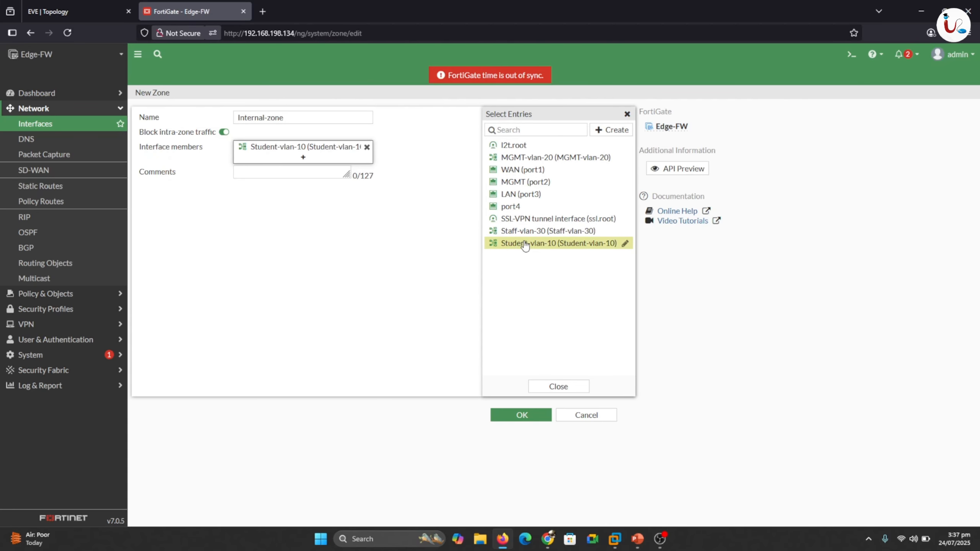
pyautogui.click(528, 159)
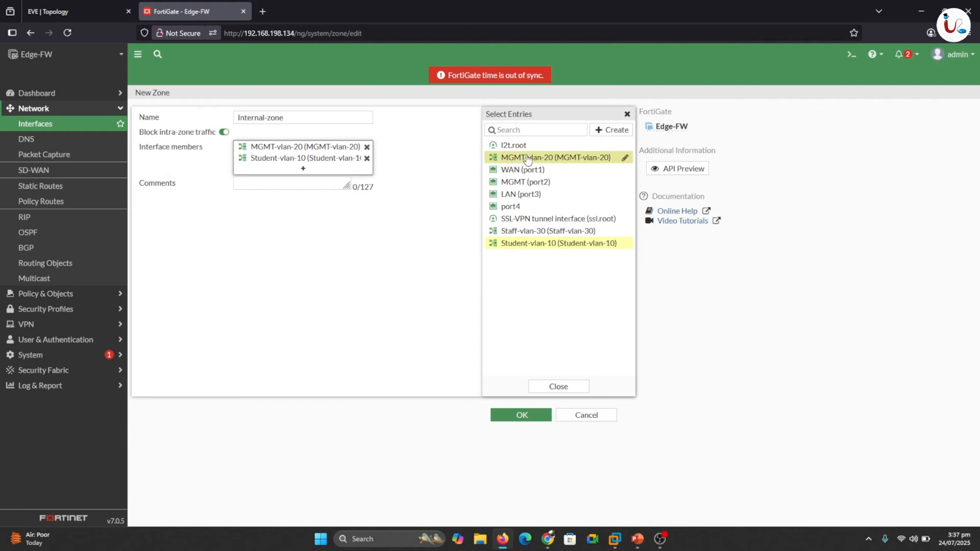
pyautogui.click(545, 231)
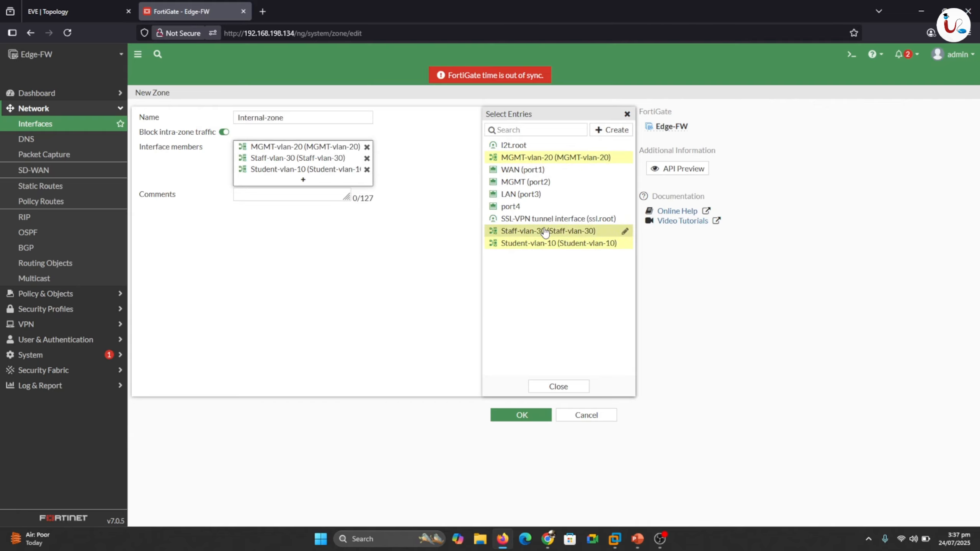
pyautogui.click(513, 195)
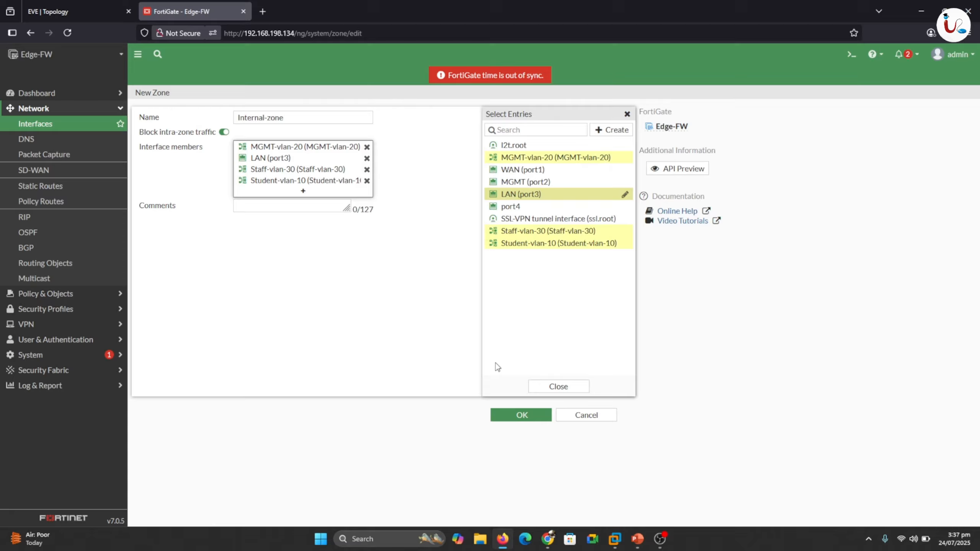
pyautogui.click(539, 386)
pyautogui.click(513, 416)
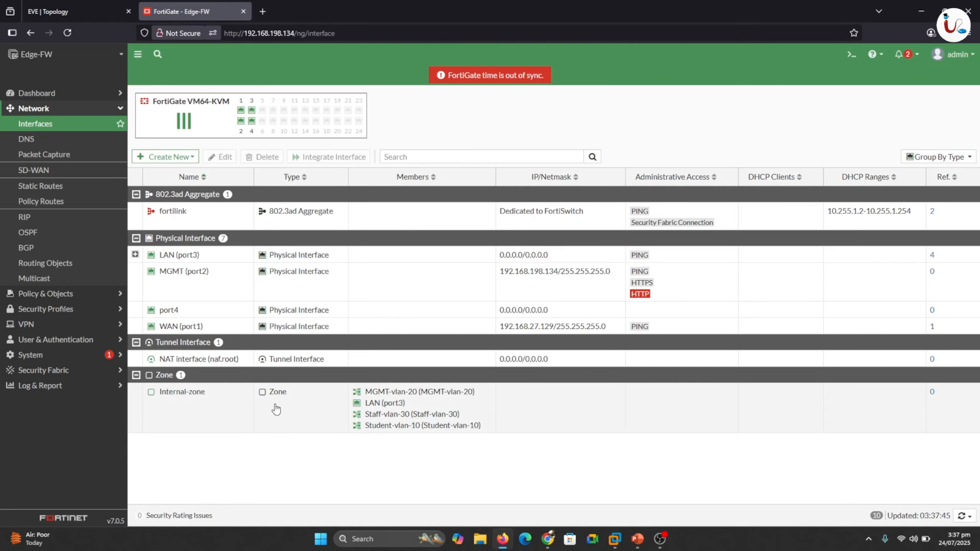
# Step: Create a new firewall policy named "Internat-zone To WAN"
pyautogui.click(117, 110)
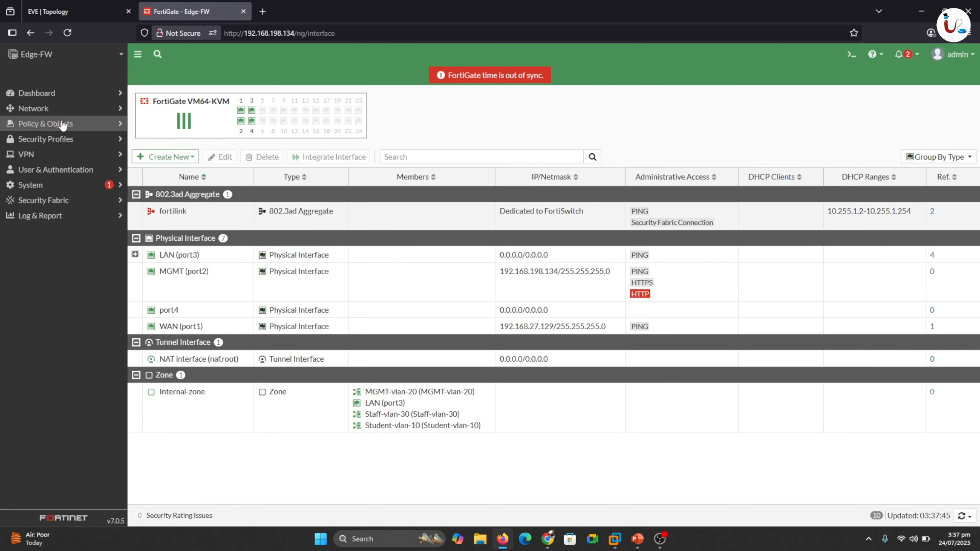
pyautogui.click(48, 131)
pyautogui.click(48, 139)
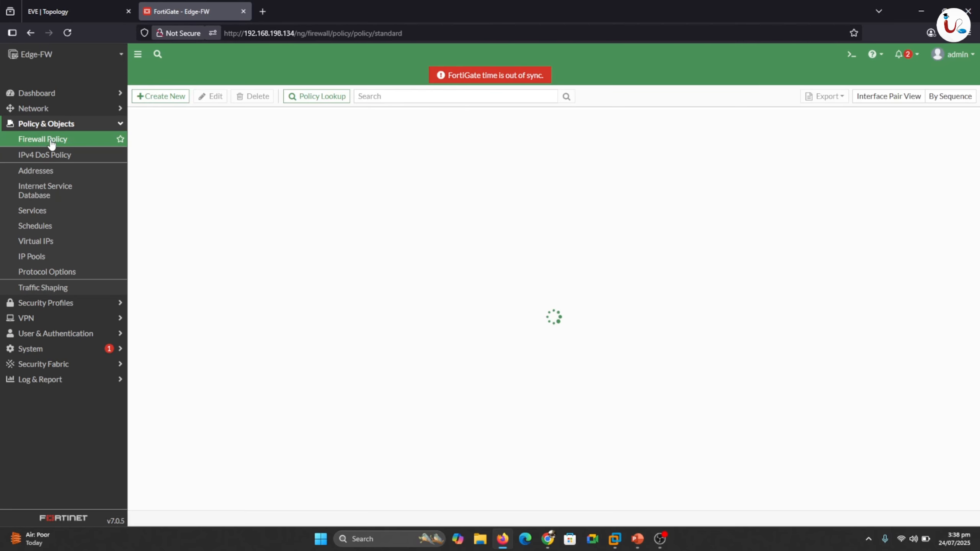
pyautogui.click(166, 99)
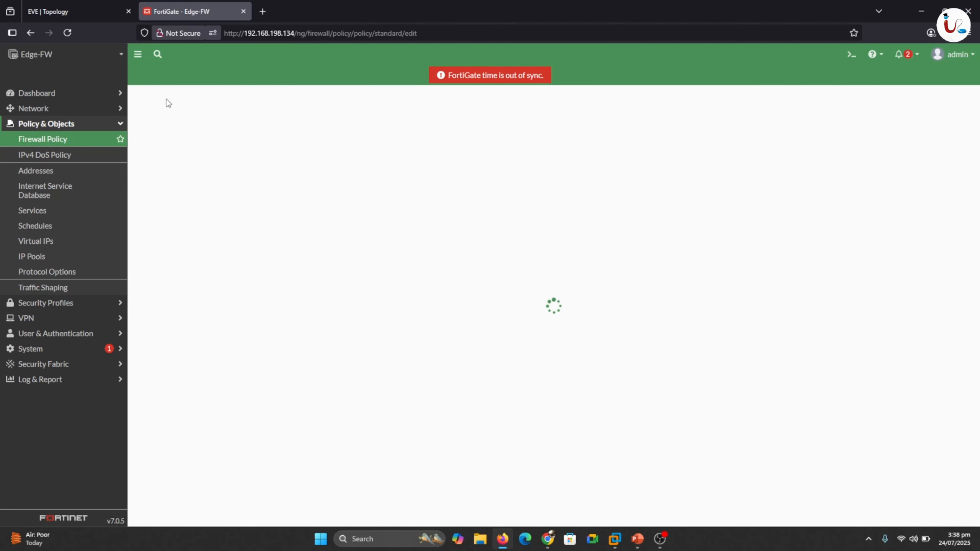
pyautogui.click(231, 126)
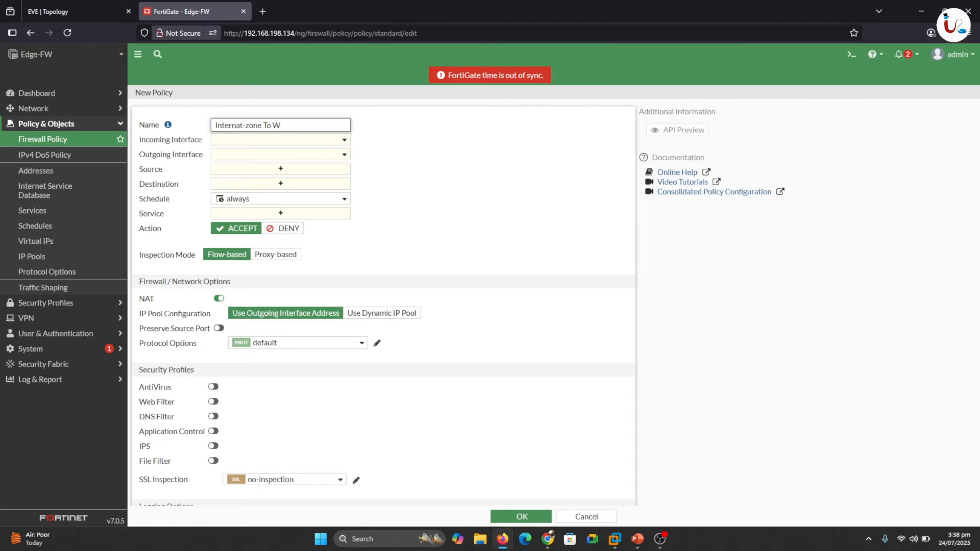
# Step: Set the policy's incoming interface to Internal-zone and its outgoing interface to WAN (port1)
pyautogui.click(259, 141)
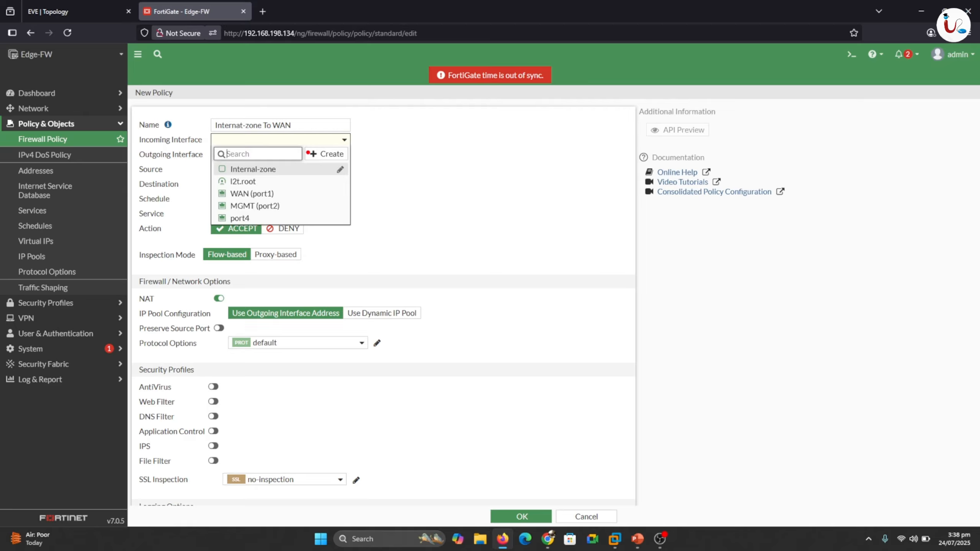
pyautogui.moveTo(244, 180)
pyautogui.mouseDown()
pyautogui.moveTo(293, 179)
pyautogui.moveTo(263, 150)
pyautogui.moveTo(195, 170)
pyautogui.moveTo(249, 183)
pyautogui.mouseUp()
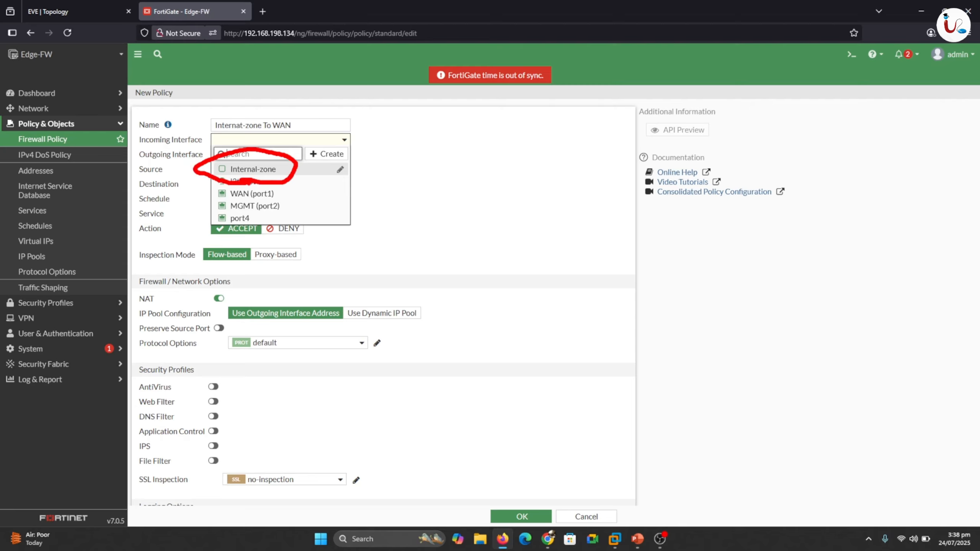
pyautogui.press('Escape')
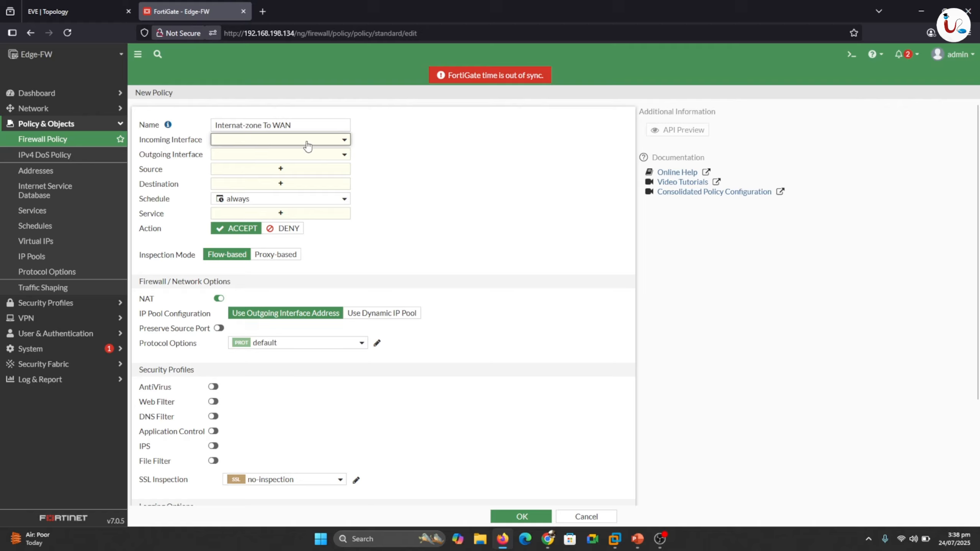
pyautogui.click(346, 141)
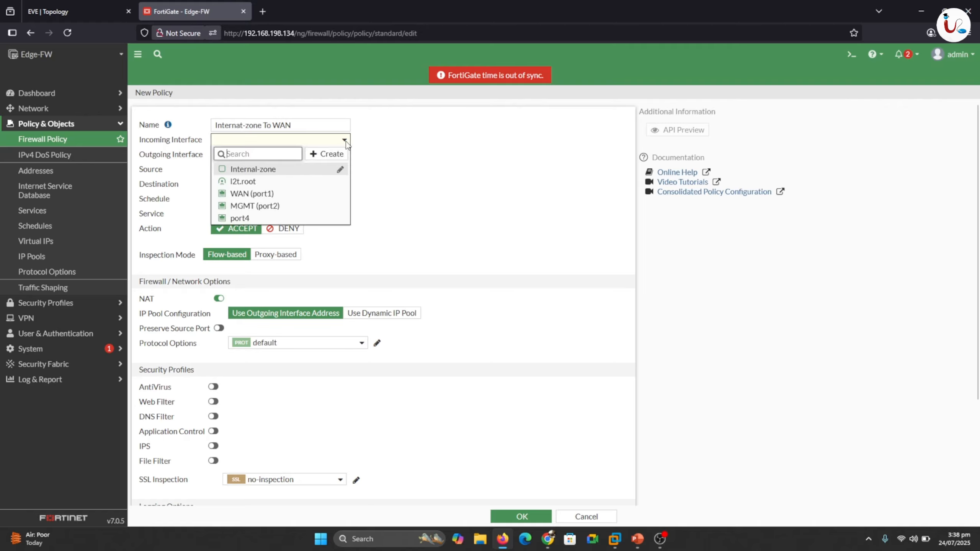
pyautogui.click(271, 172)
pyautogui.click(236, 156)
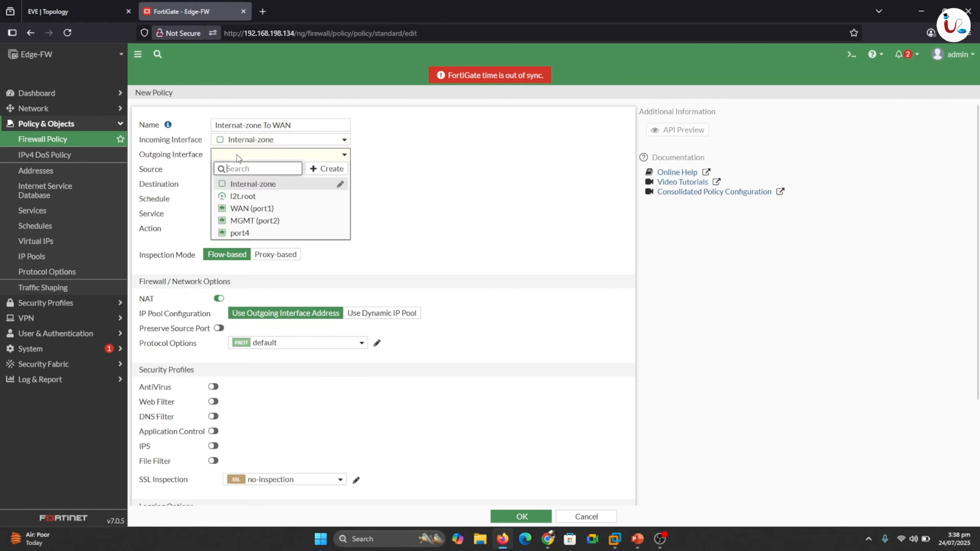
pyautogui.click(248, 211)
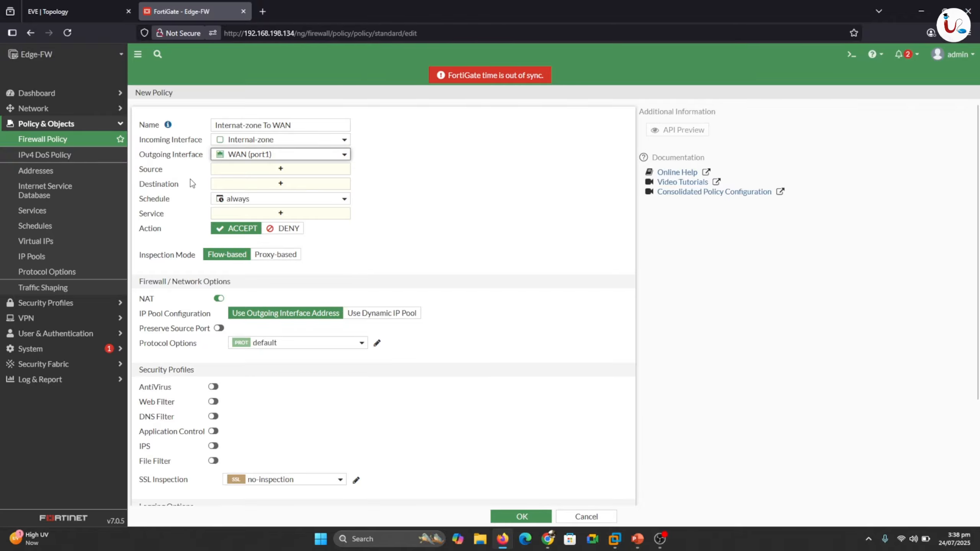
# Step: Set the policy's source and destination addresses to all and its service to ALL
pyautogui.click(248, 173)
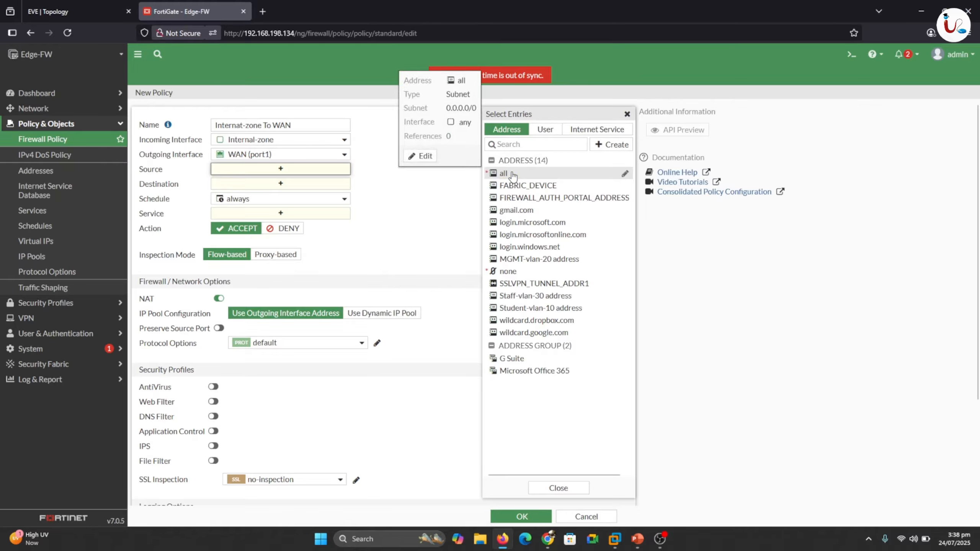
pyautogui.click(503, 173)
pyautogui.click(275, 195)
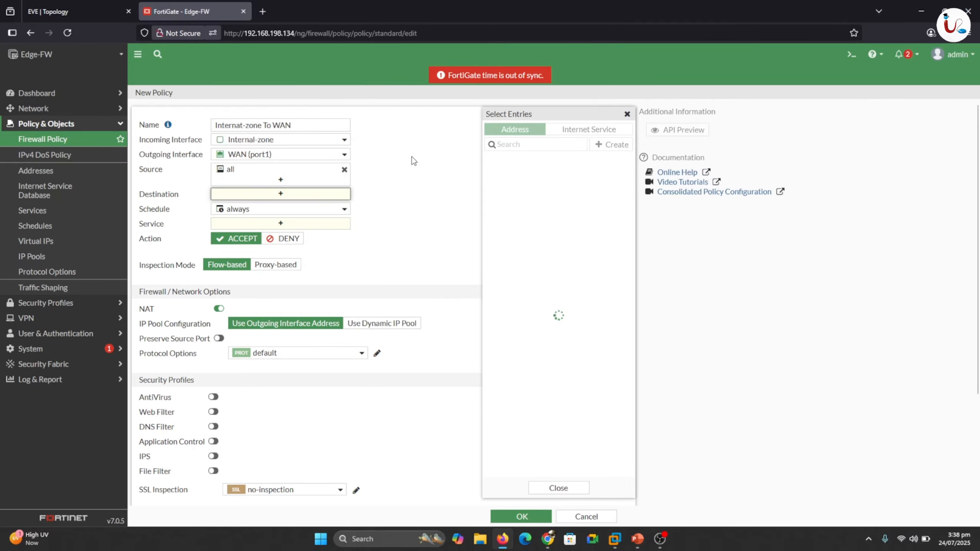
pyautogui.click(504, 173)
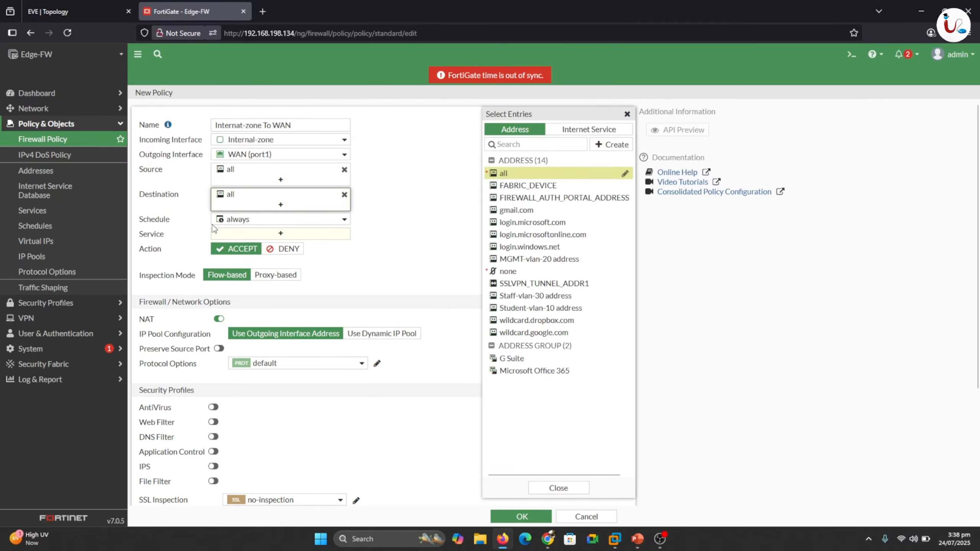
pyautogui.click(266, 236)
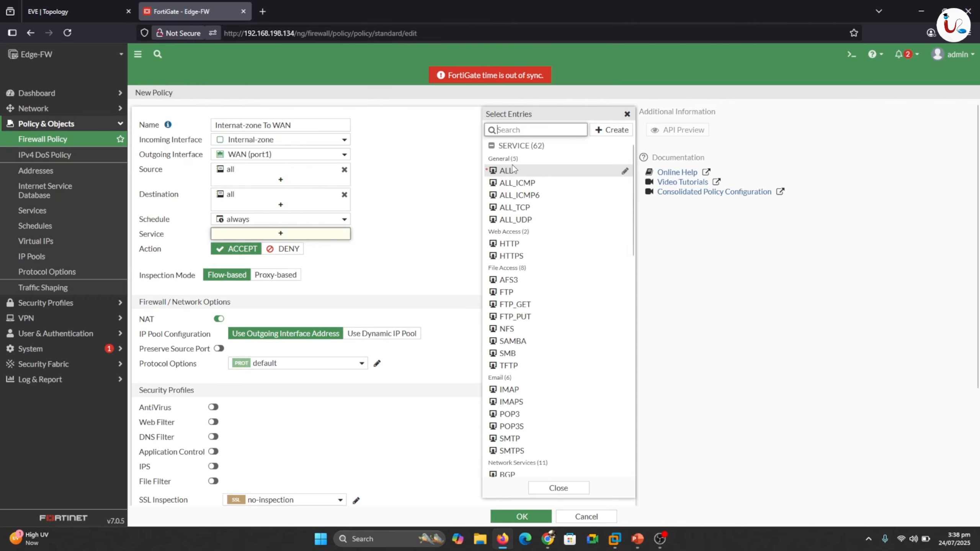
pyautogui.click(507, 173)
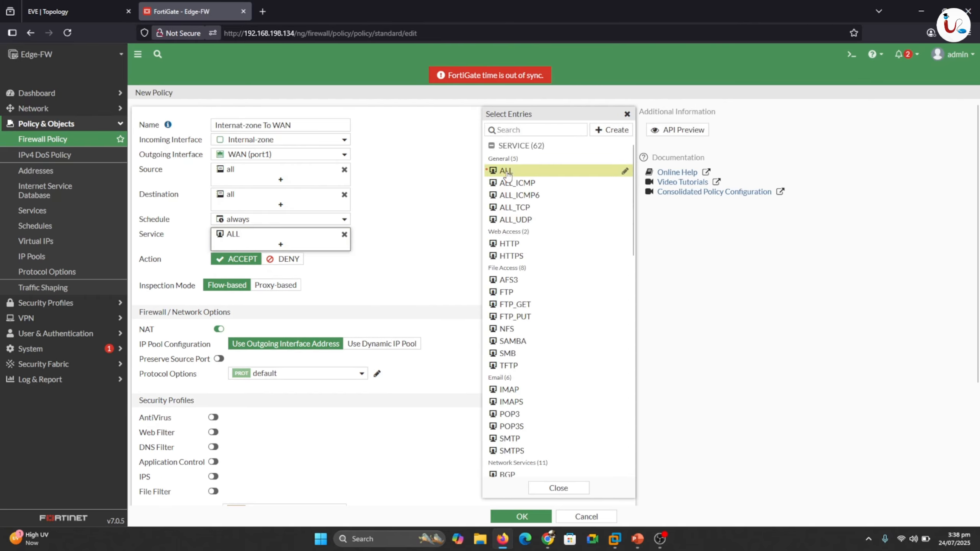
pyautogui.click(428, 220)
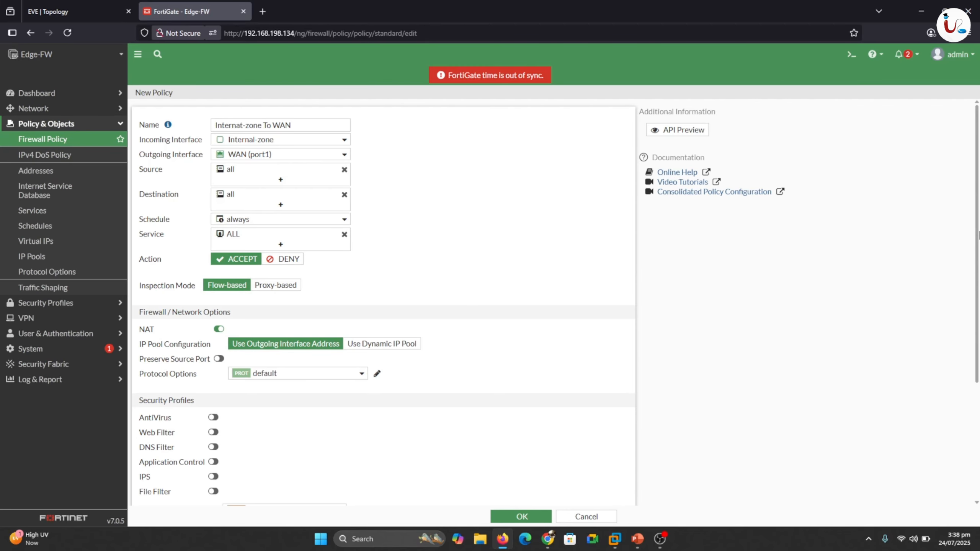
# Step: Log allowed traffic for All Sessions in the policy and save it
pyautogui.scroll(-3, 394, 222)
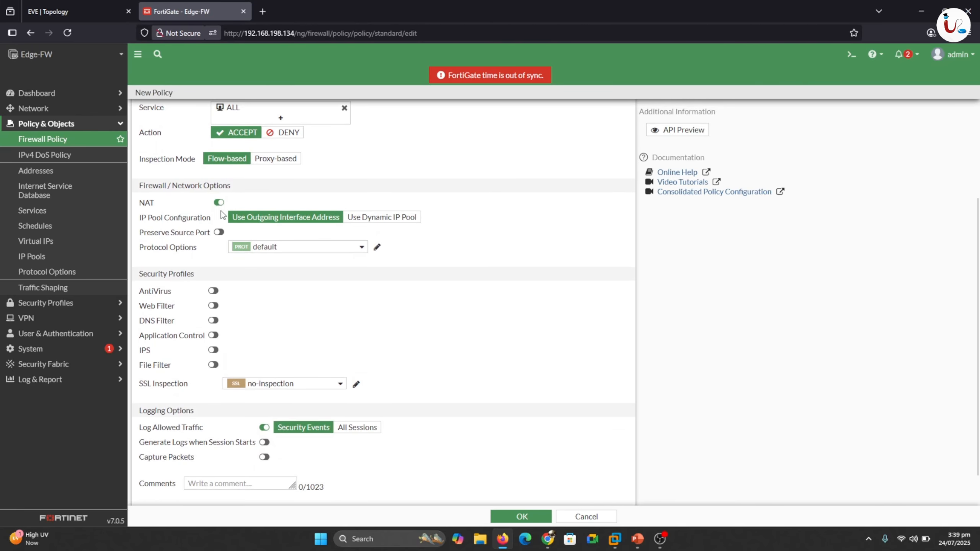
pyautogui.click(358, 429)
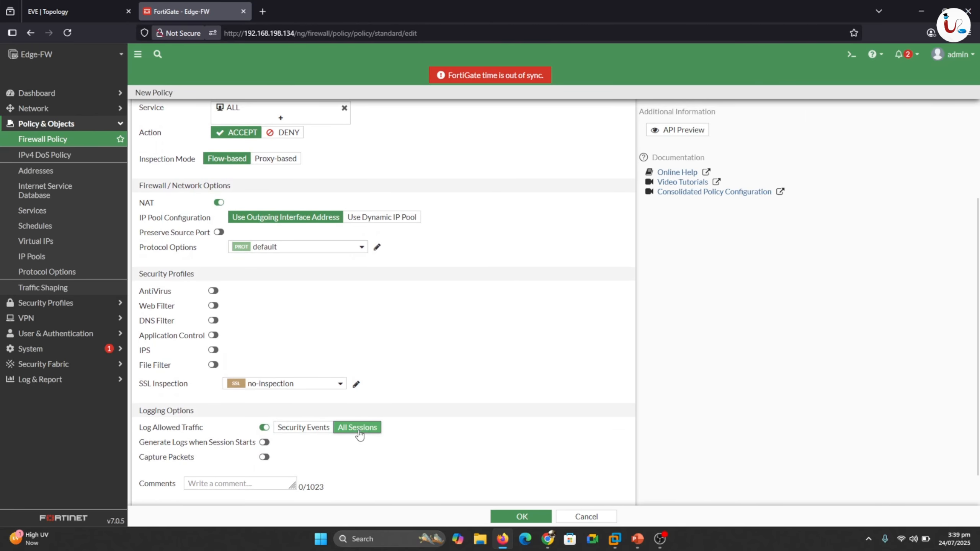
pyautogui.click(514, 516)
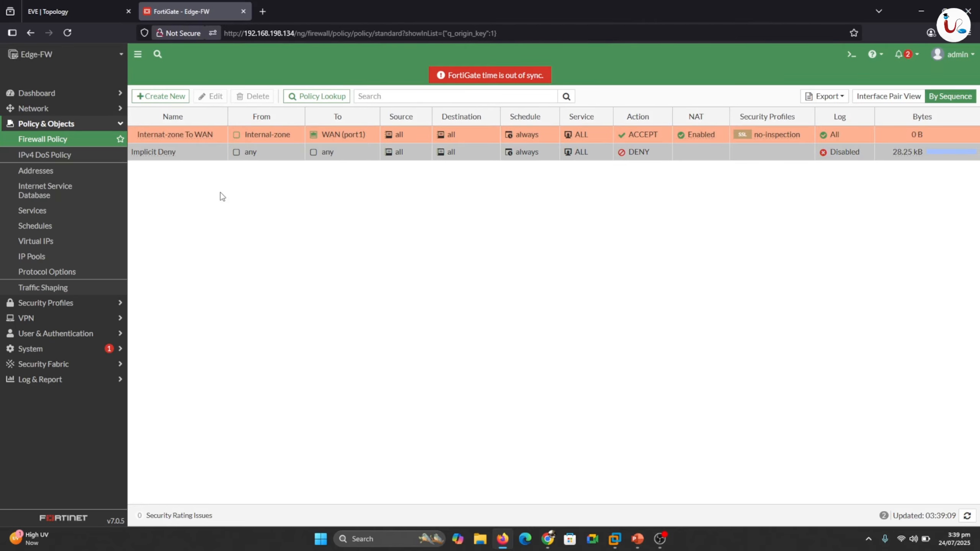
# Step: Switch to the EVE topology, check the running ping to 1.1.1.1 in PC1-VLAN-10's console, stop it and close the console
pyautogui.click(58, 12)
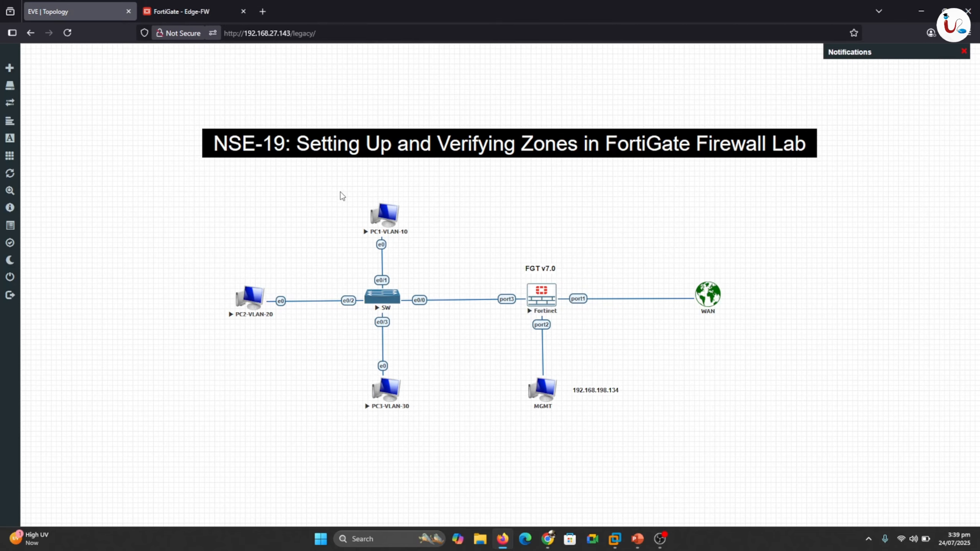
pyautogui.click(382, 211)
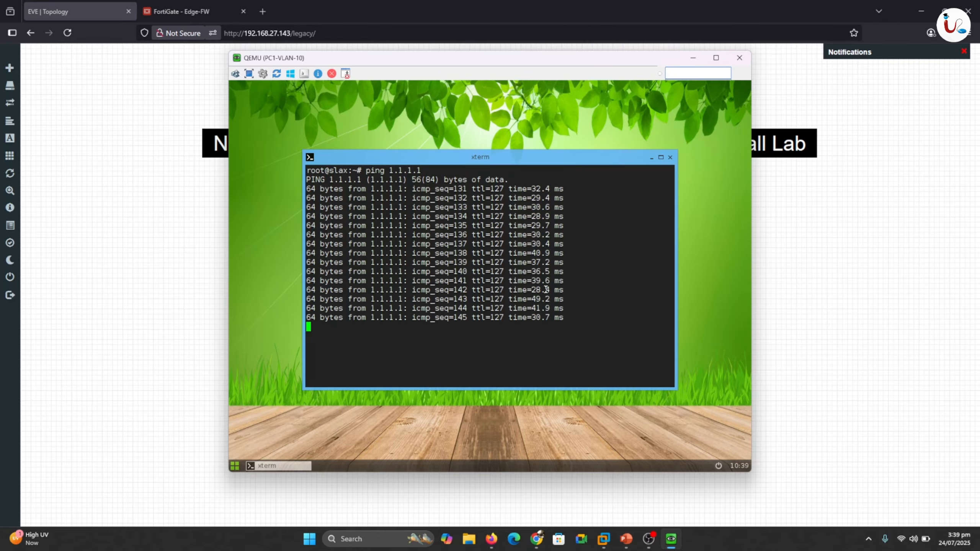
pyautogui.hotkey('ctrl', 'c')
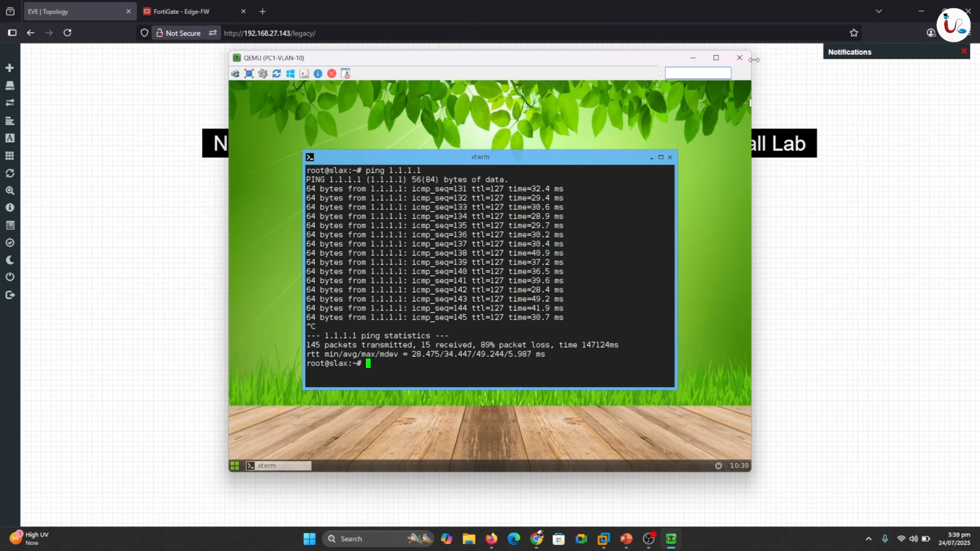
pyautogui.click(740, 58)
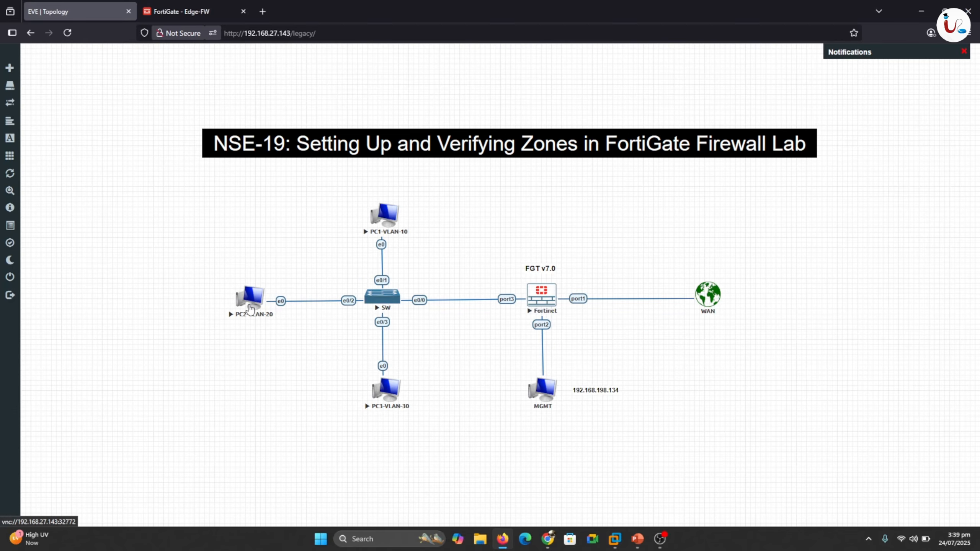
# Step: Test connectivity from PC2-VLAN-20 by pinging 1.1.1.1 in its console, stop the ping and close the console
pyautogui.click(250, 308)
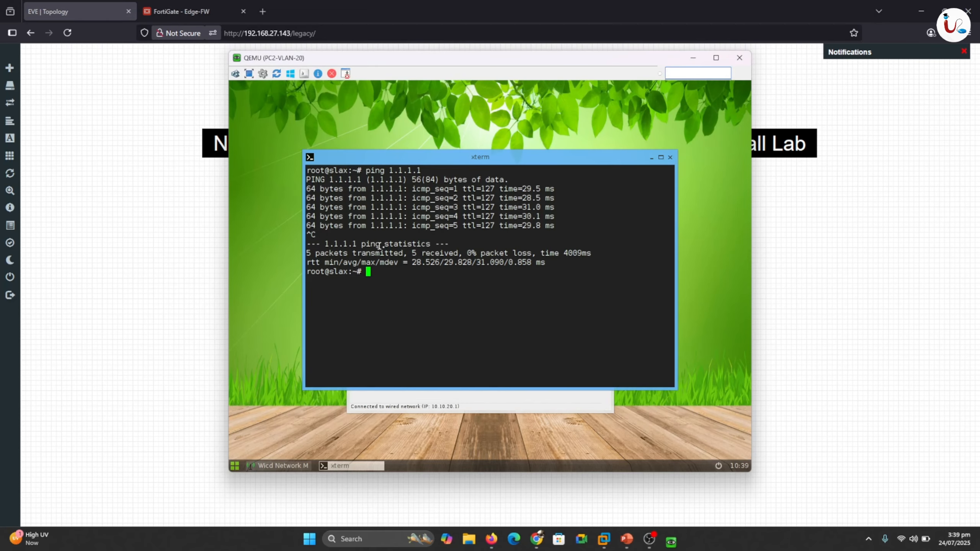
pyautogui.press('Up')
pyautogui.press('Return')
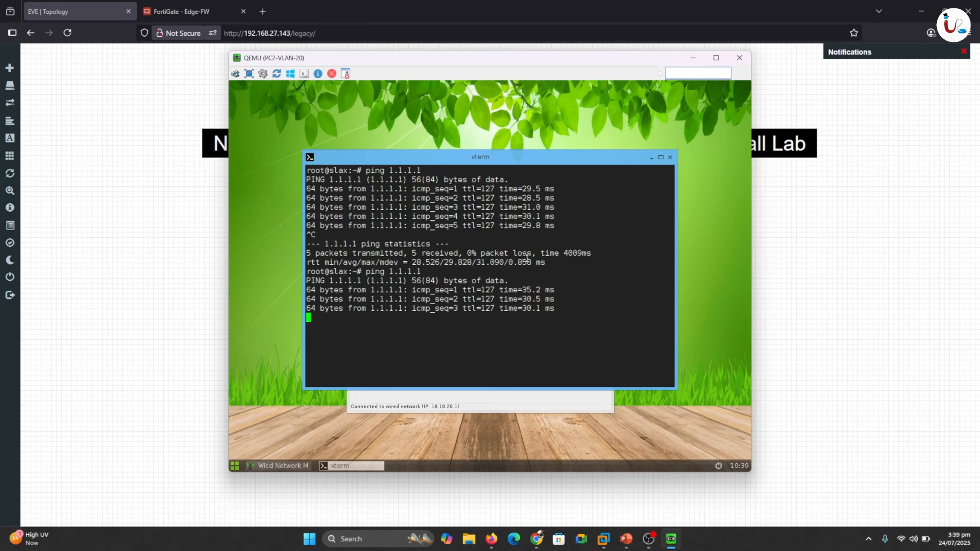
pyautogui.hotkey('ctrl', 'c')
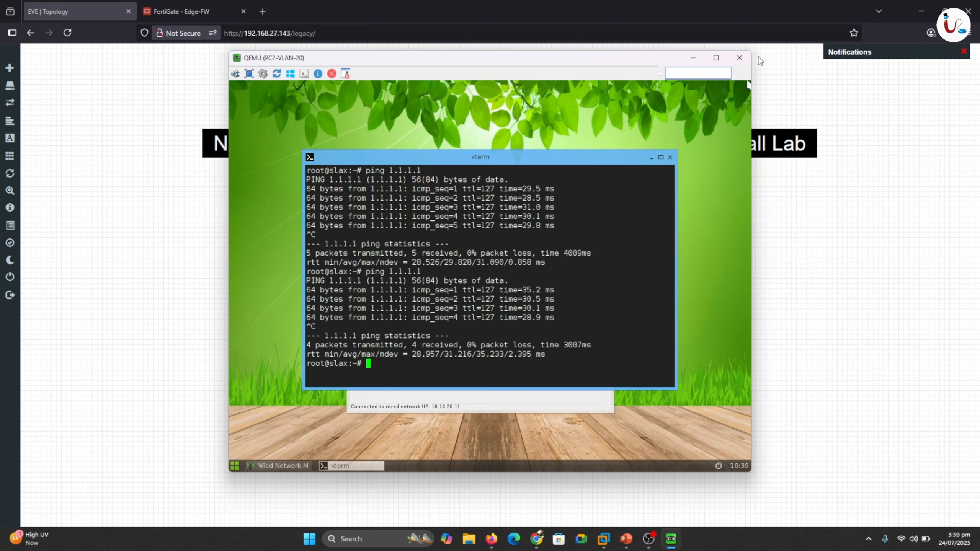
pyautogui.click(744, 58)
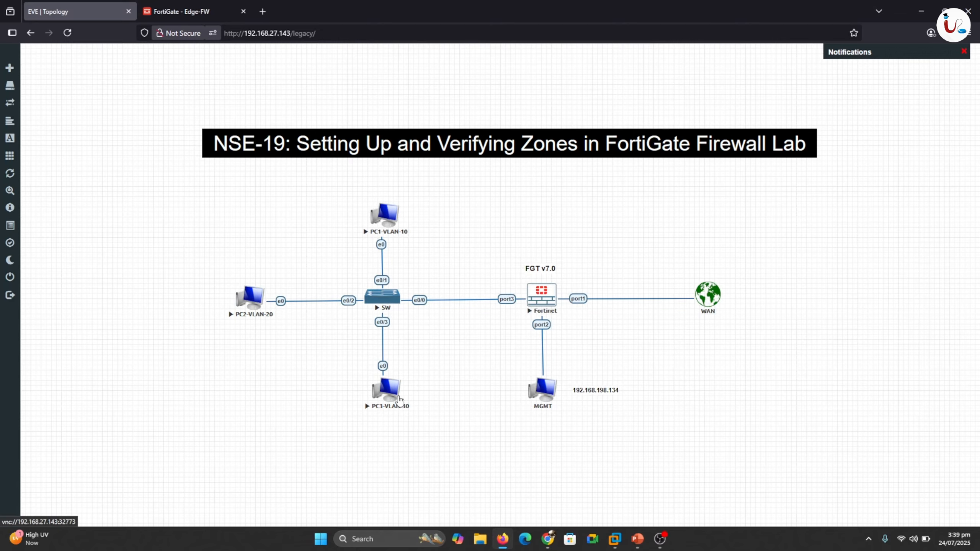
# Step: Test connectivity from PC3-VLAN-30 by pinging 1.1.1.1 in its console, stop the ping and close the console
pyautogui.click(399, 402)
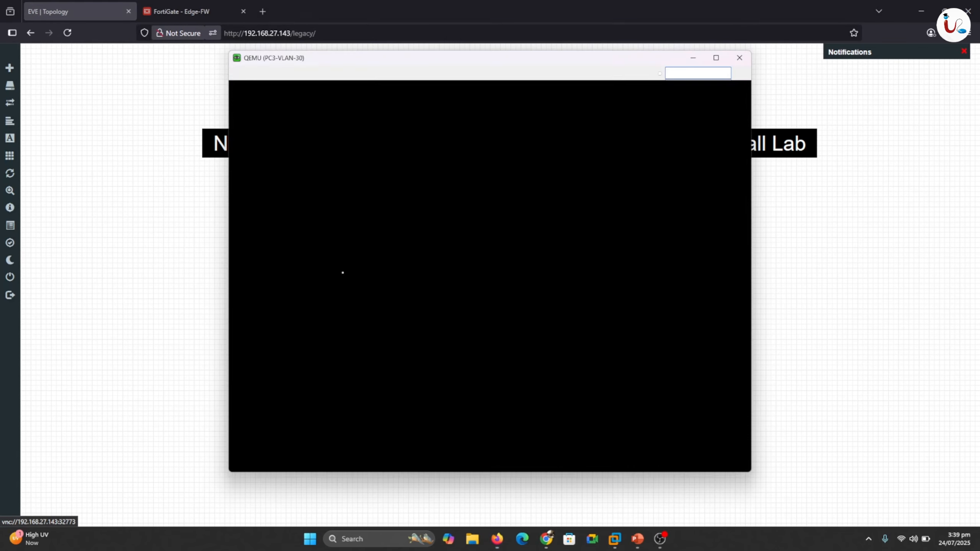
pyautogui.press('Up')
pyautogui.press('Return')
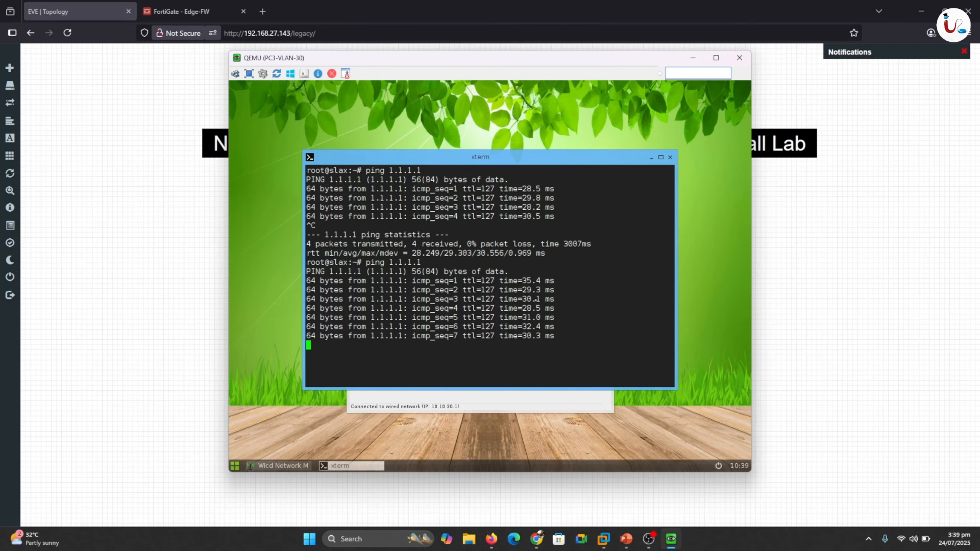
pyautogui.hotkey('ctrl', 'c')
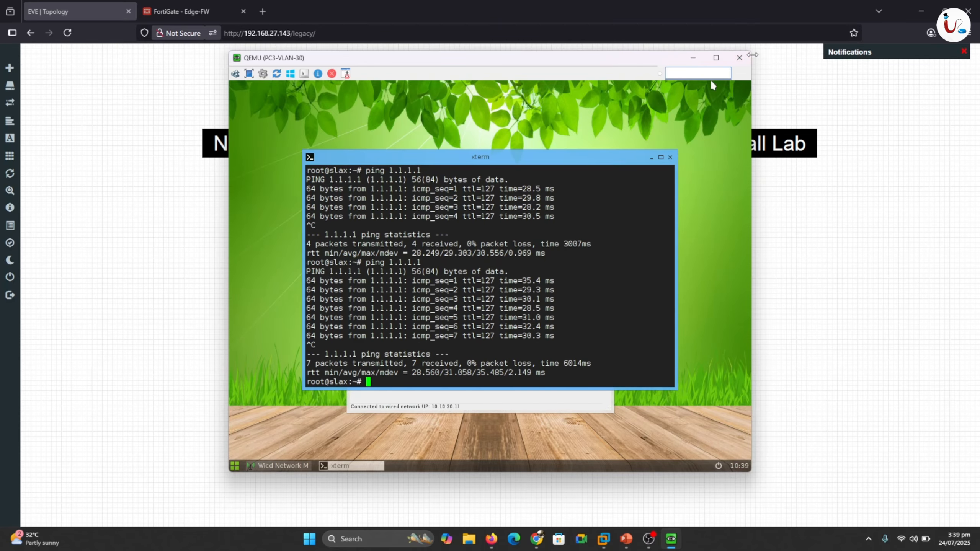
pyautogui.click(740, 58)
# Step: Switch to the FortiGate interface, refresh the firewall policy list and check the traffic sources in FortiView Sources
pyautogui.click(177, 4)
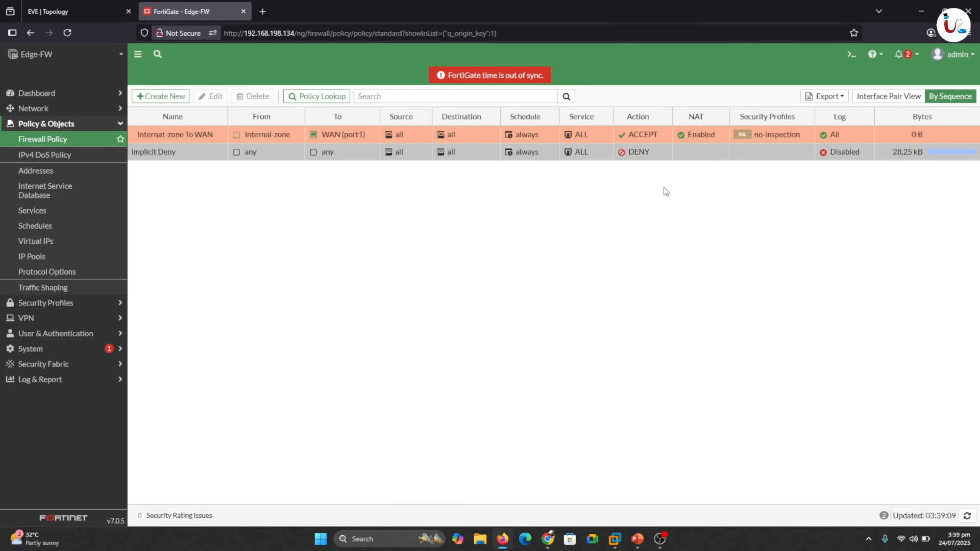
pyautogui.click(968, 516)
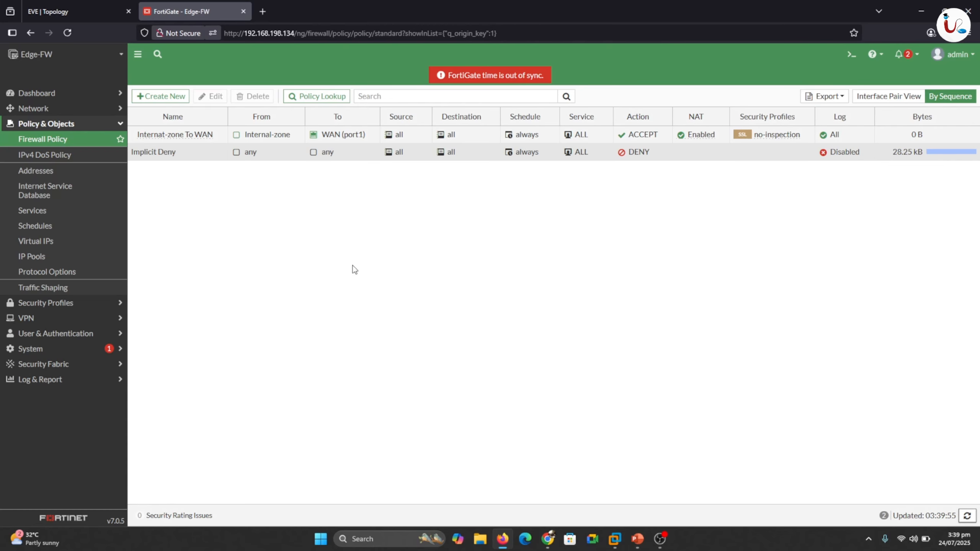
pyautogui.click(121, 126)
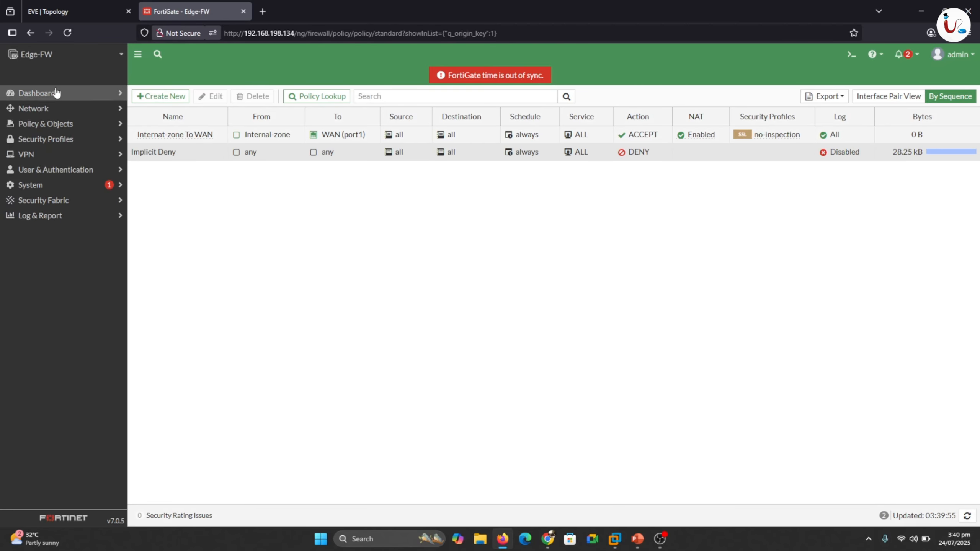
pyautogui.click(40, 94)
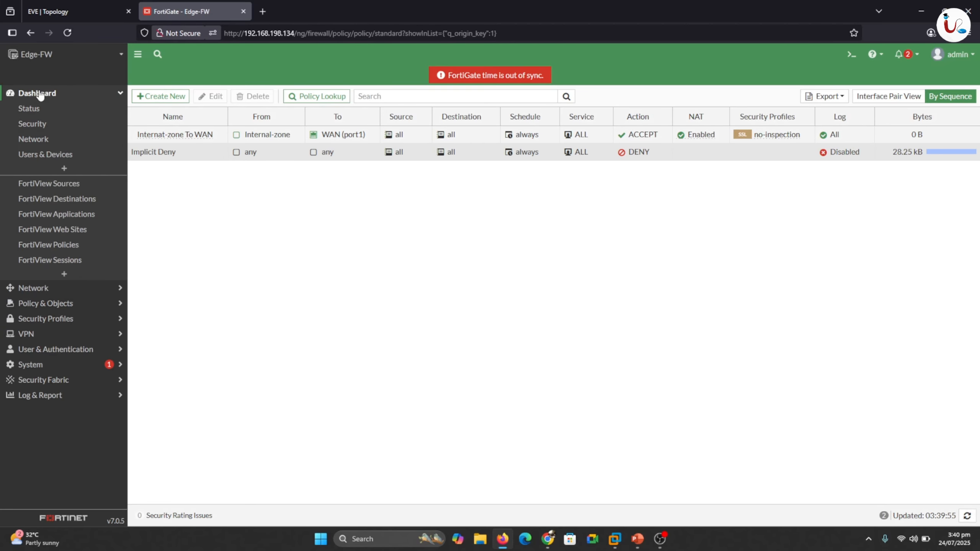
pyautogui.click(78, 189)
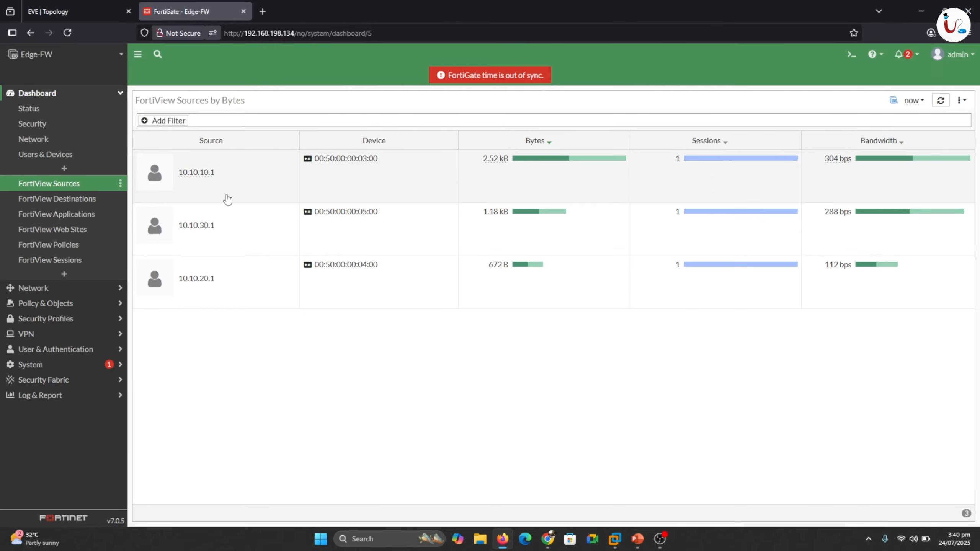
# Step: Refresh and check the active sessions in FortiView Sessions, and view policy usage in FortiView Policies
pyautogui.click(69, 261)
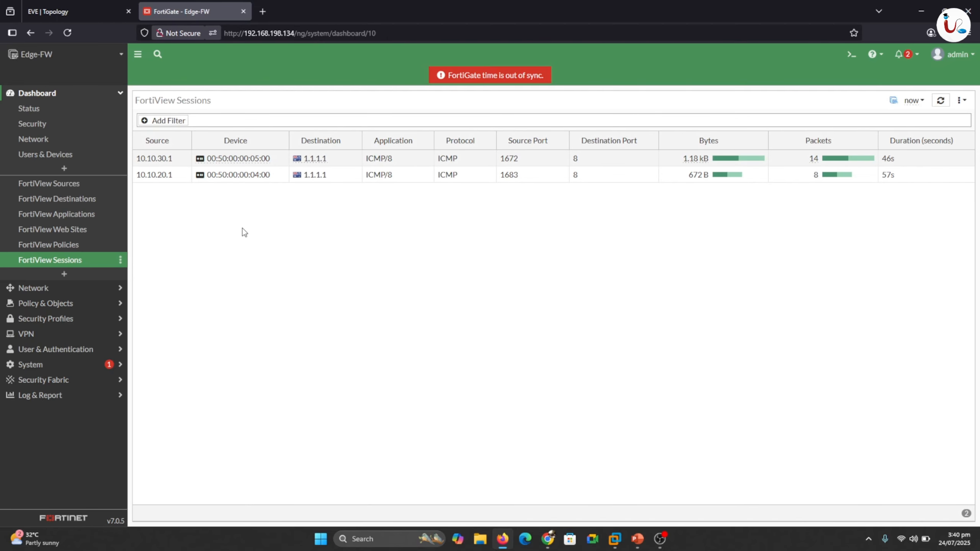
pyautogui.click(940, 100)
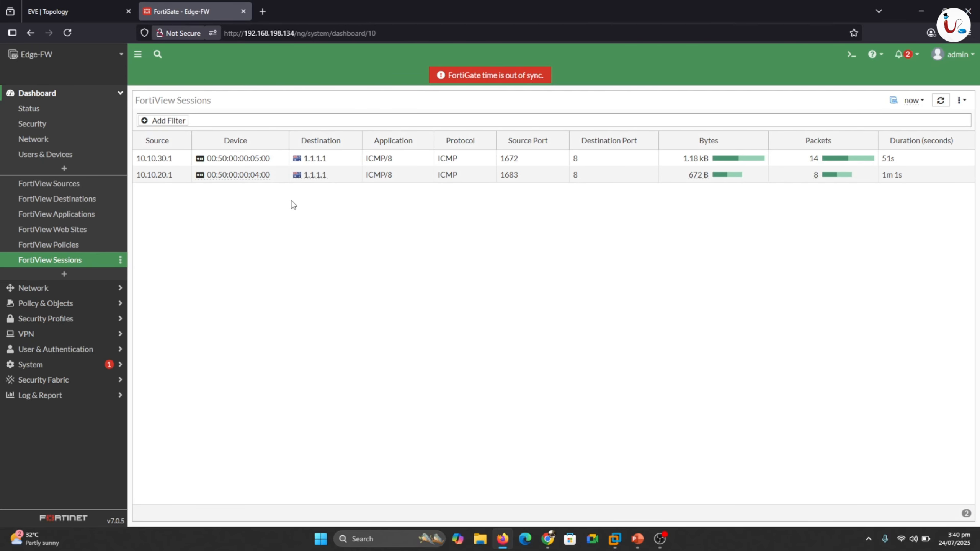
pyautogui.click(51, 247)
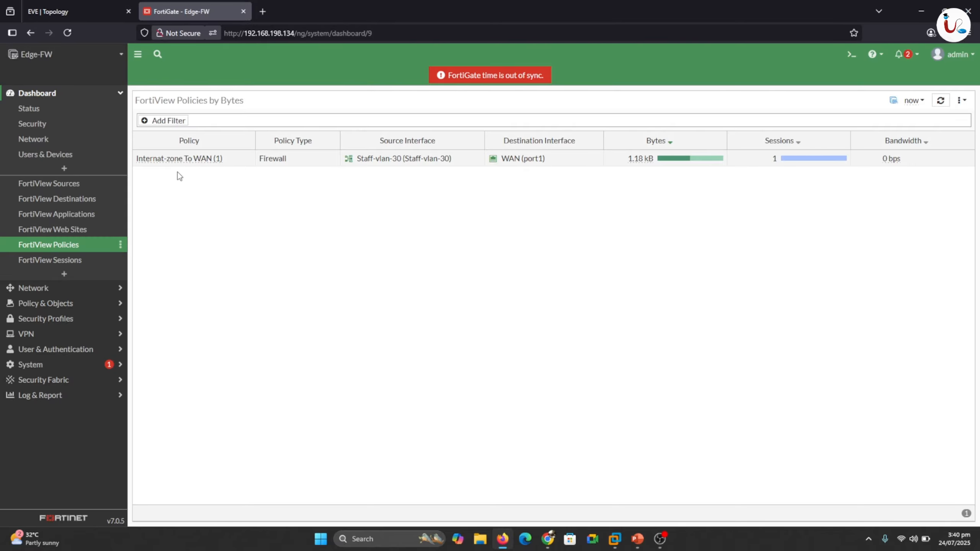
# Step: View the Forward Traffic log to check which policy handled the traffic from each VLAN
pyautogui.click(121, 94)
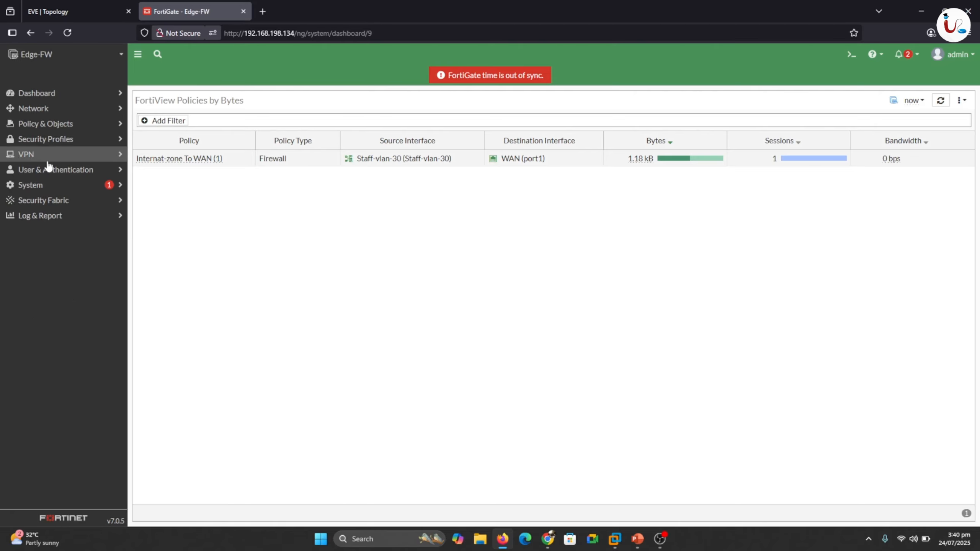
pyautogui.click(44, 216)
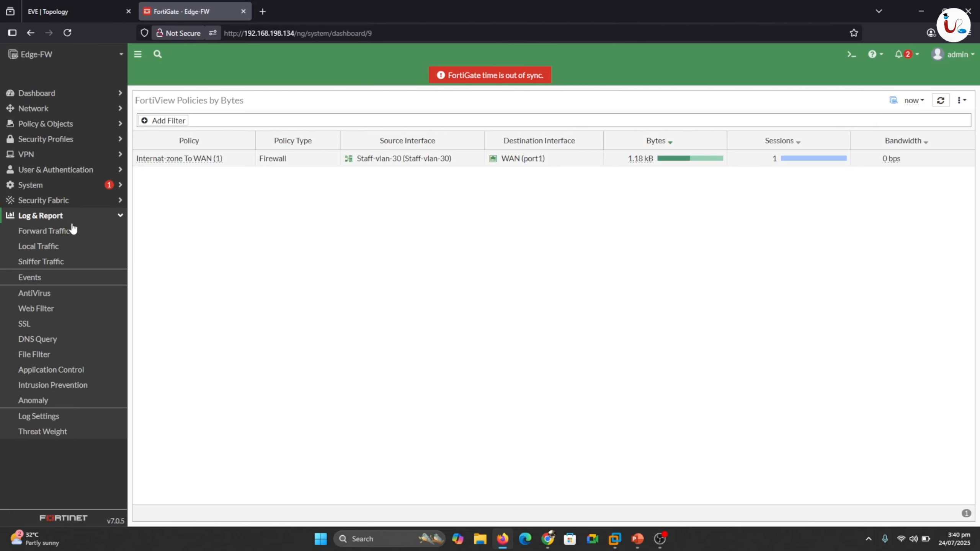
pyautogui.click(58, 231)
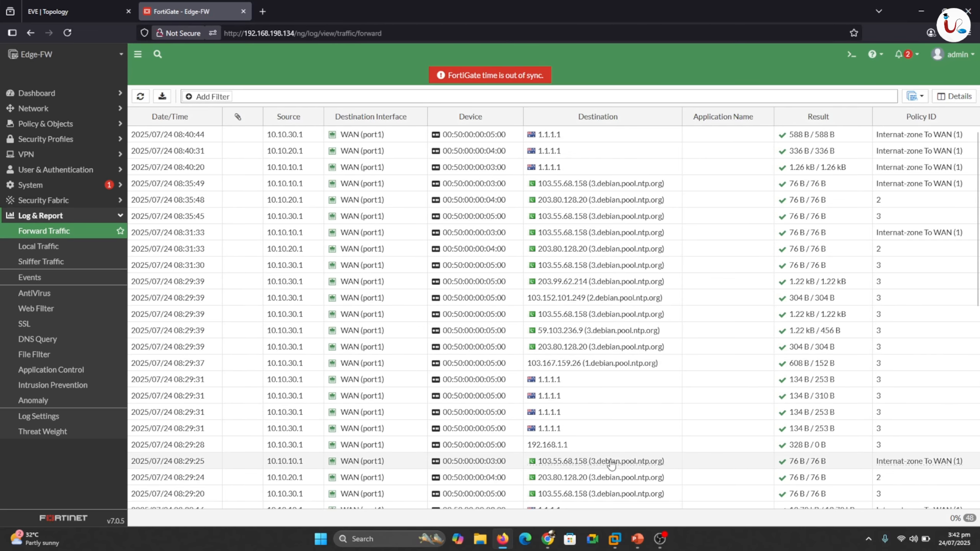
pyautogui.hotkey('alt', 'Tab')
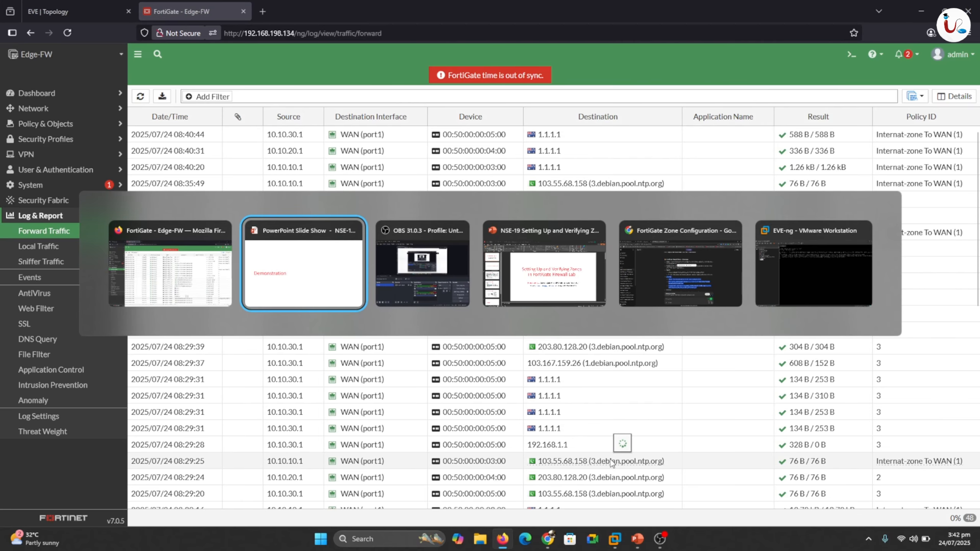
pyautogui.press('Left')
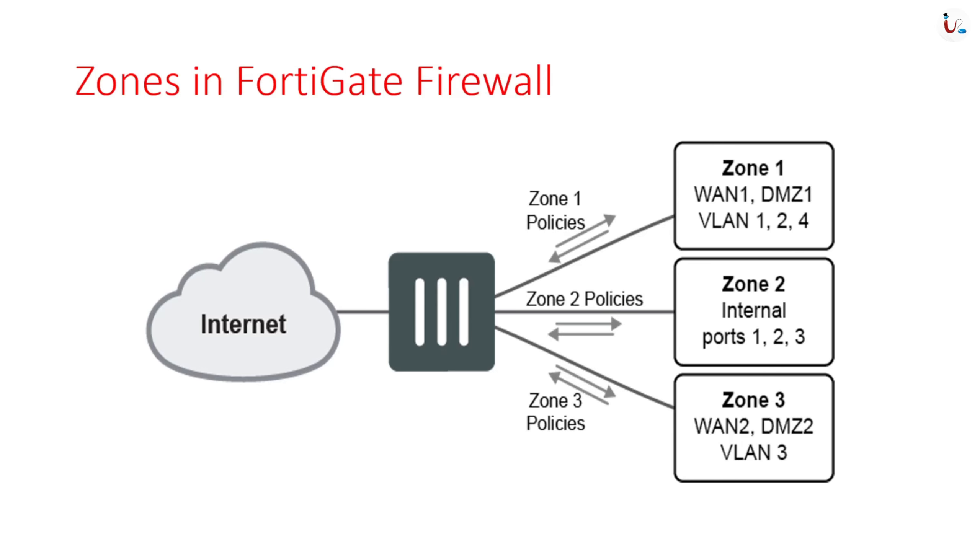
pyautogui.press('Left')
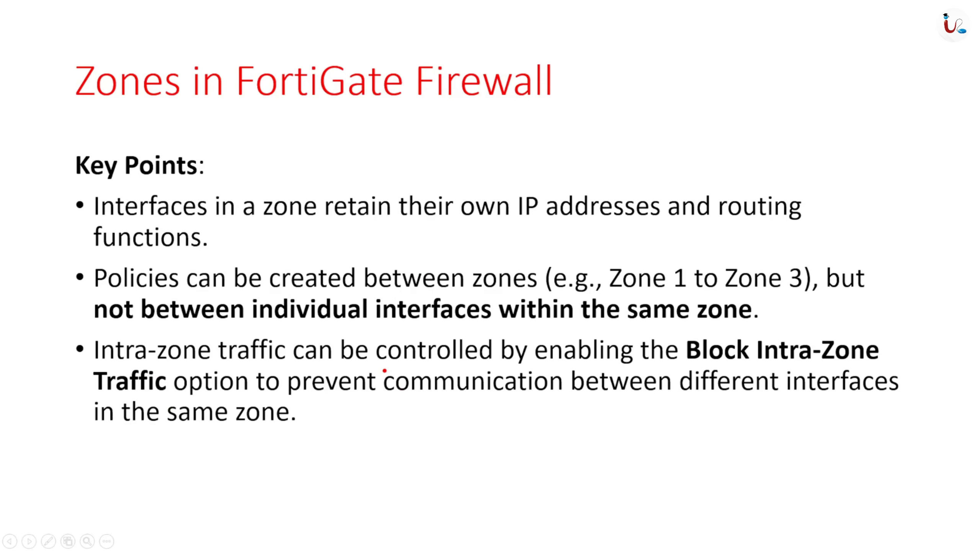
pyautogui.moveTo(725, 368); pyautogui.dragTo(789, 363)
pyautogui.moveTo(376, 400); pyautogui.dragTo(471, 404)
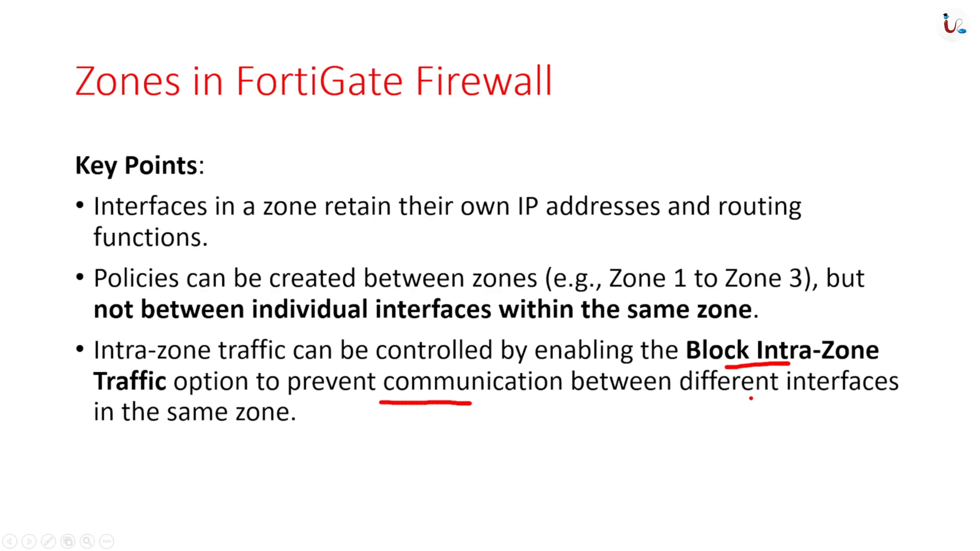
pyautogui.moveTo(750, 399); pyautogui.dragTo(816, 403)
pyautogui.press('Escape')
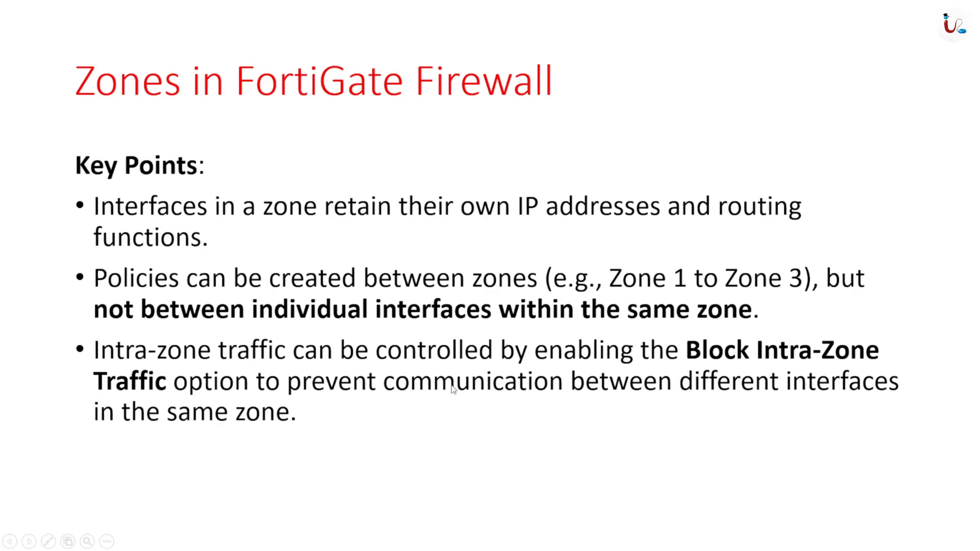
pyautogui.hotkey('alt', 'Tab')
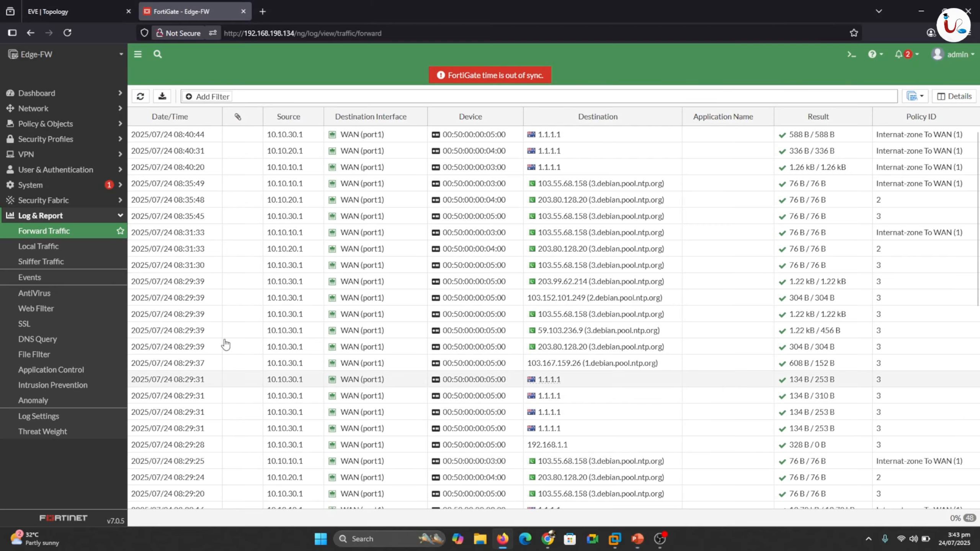
# Step: Open the Internal-zone zone for editing from the network interfaces list
pyautogui.click(31, 108)
pyautogui.click(40, 125)
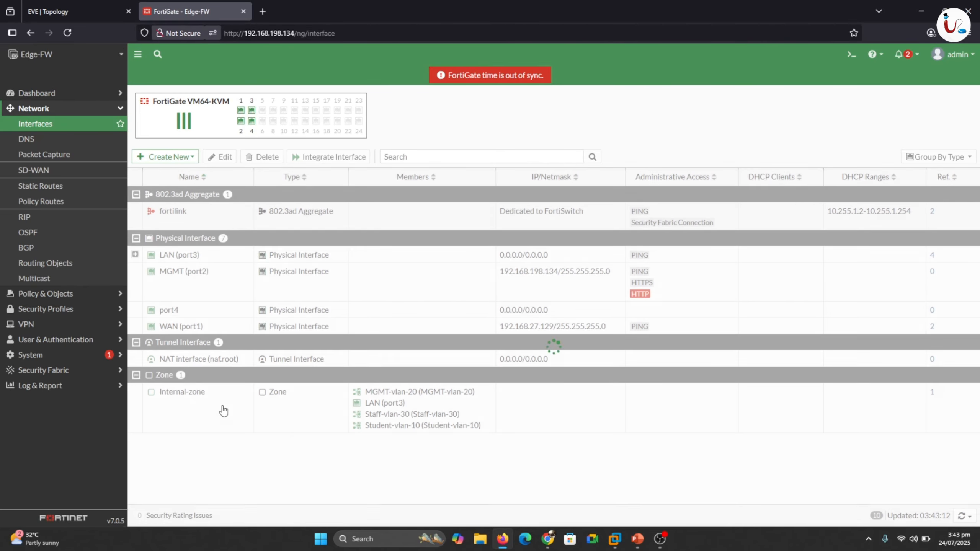
pyautogui.doubleClick(200, 396)
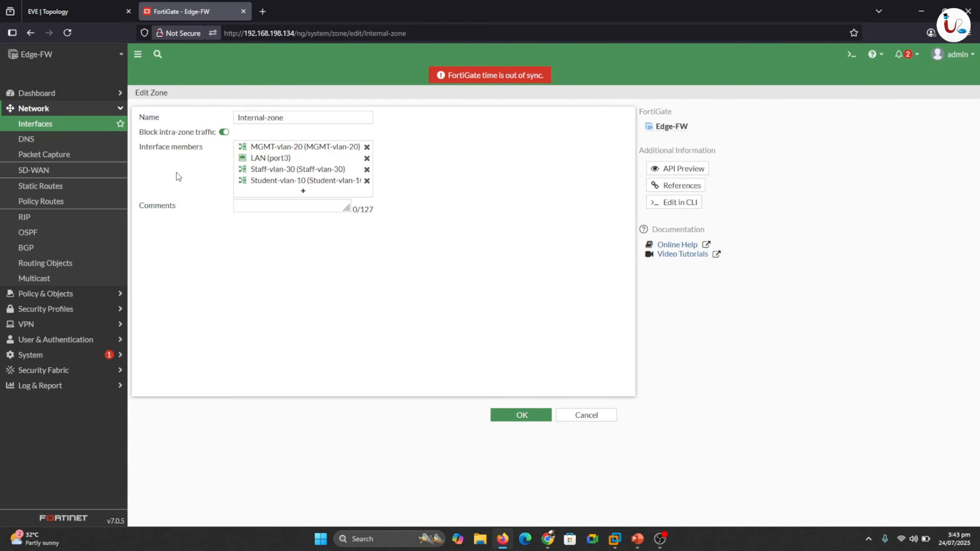
pyautogui.moveTo(159, 142)
pyautogui.mouseDown()
pyautogui.moveTo(210, 147)
pyautogui.moveTo(245, 131)
pyautogui.moveTo(197, 113)
pyautogui.moveTo(123, 125)
pyautogui.moveTo(147, 145)
pyautogui.moveTo(171, 144)
pyautogui.mouseUp()
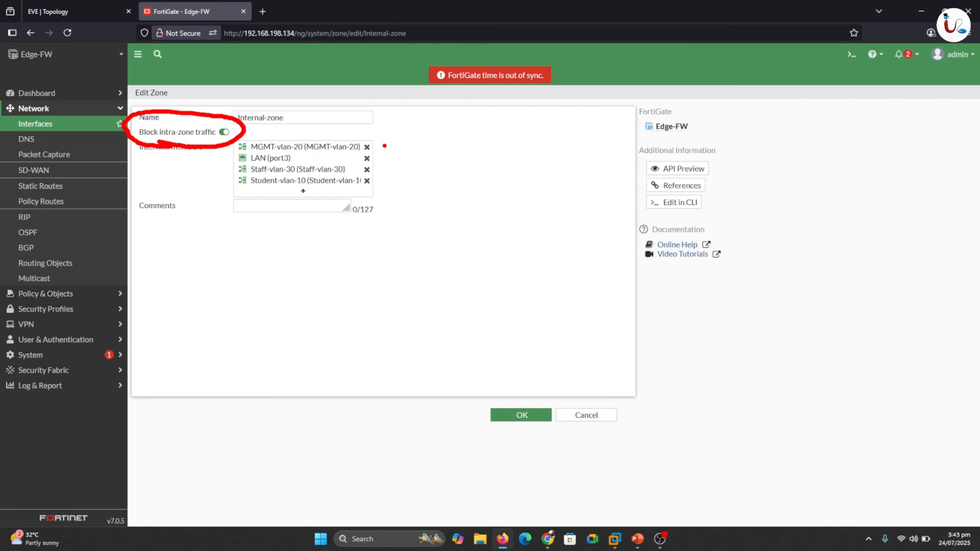
pyautogui.moveTo(447, 138); pyautogui.dragTo(448, 151)
pyautogui.moveTo(454, 140); pyautogui.dragTo(469, 134)
pyautogui.moveTo(449, 175)
pyautogui.mouseDown()
pyautogui.moveTo(472, 183)
pyautogui.moveTo(473, 167)
pyautogui.mouseUp()
pyautogui.moveTo(460, 215)
pyautogui.mouseDown()
pyautogui.moveTo(471, 217)
pyautogui.moveTo(463, 231)
pyautogui.moveTo(490, 212)
pyautogui.mouseUp()
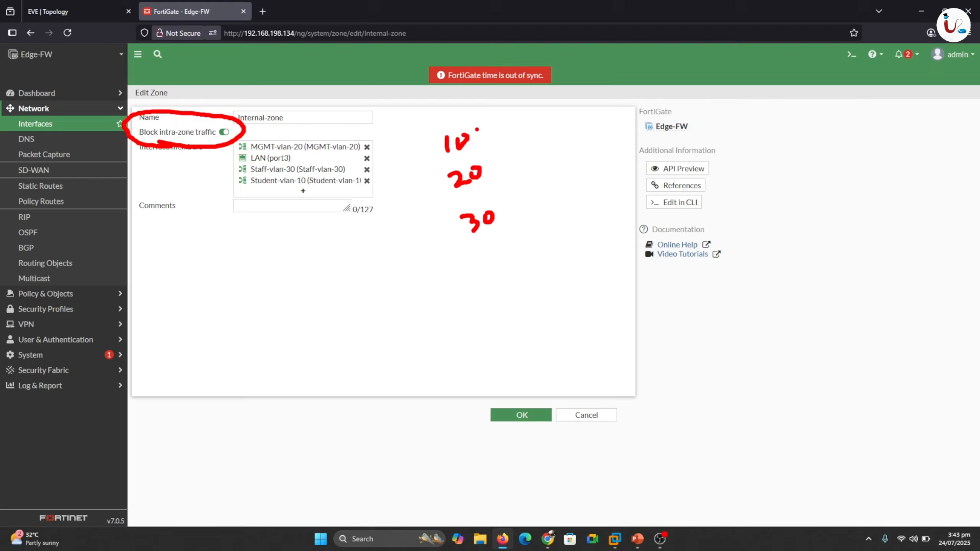
pyautogui.moveTo(477, 131); pyautogui.dragTo(516, 113)
pyautogui.moveTo(491, 166); pyautogui.dragTo(528, 147)
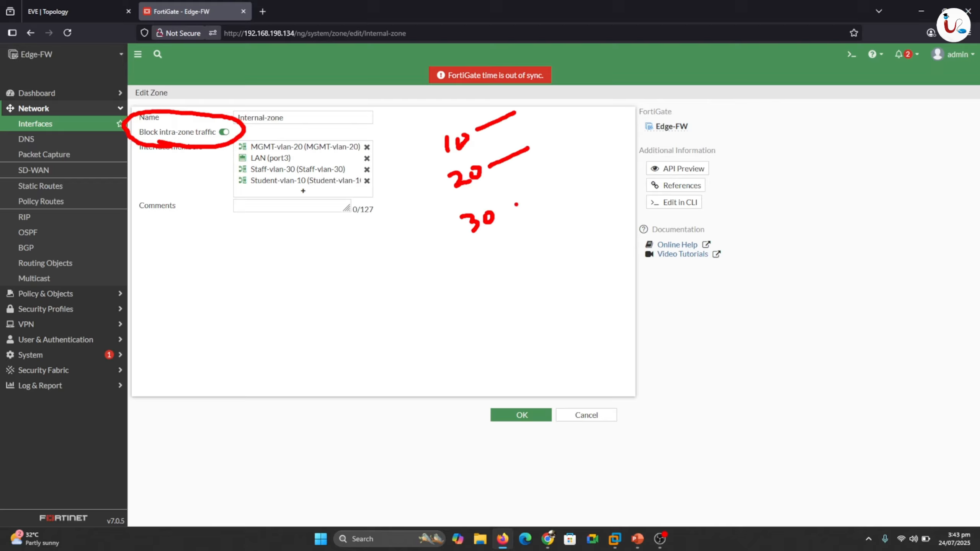
pyautogui.moveTo(503, 215); pyautogui.dragTo(543, 199)
pyautogui.moveTo(453, 232)
pyautogui.mouseDown()
pyautogui.moveTo(427, 219)
pyautogui.moveTo(440, 188)
pyautogui.moveTo(413, 156)
pyautogui.moveTo(434, 145)
pyautogui.mouseUp()
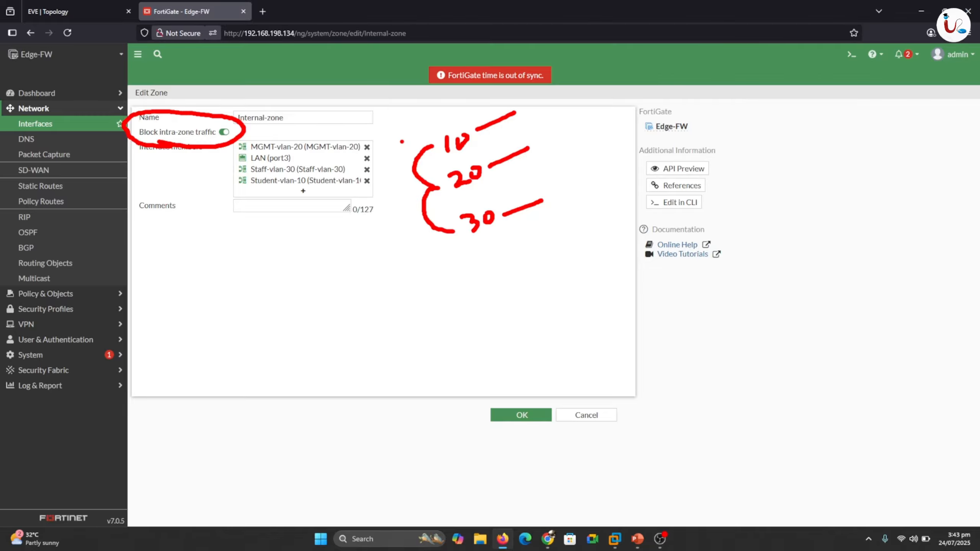
pyautogui.press('Escape')
# Step: Switch to the EVE topology, ping 10.10.20.1 from PC1-VLAN-10's console and stop the ping
pyautogui.click(88, 9)
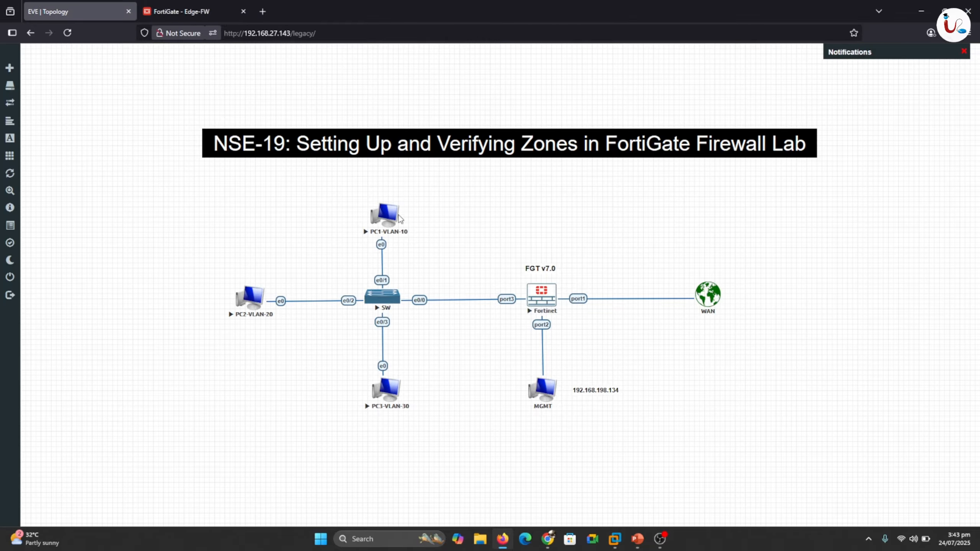
pyautogui.click(392, 222)
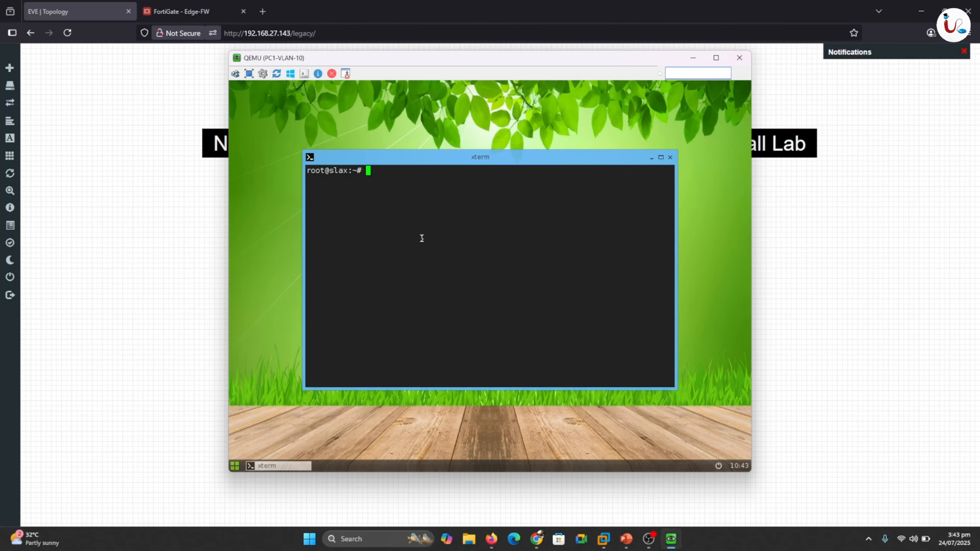
pyautogui.write('ping 10.10.20.1')
pyautogui.press('Return')
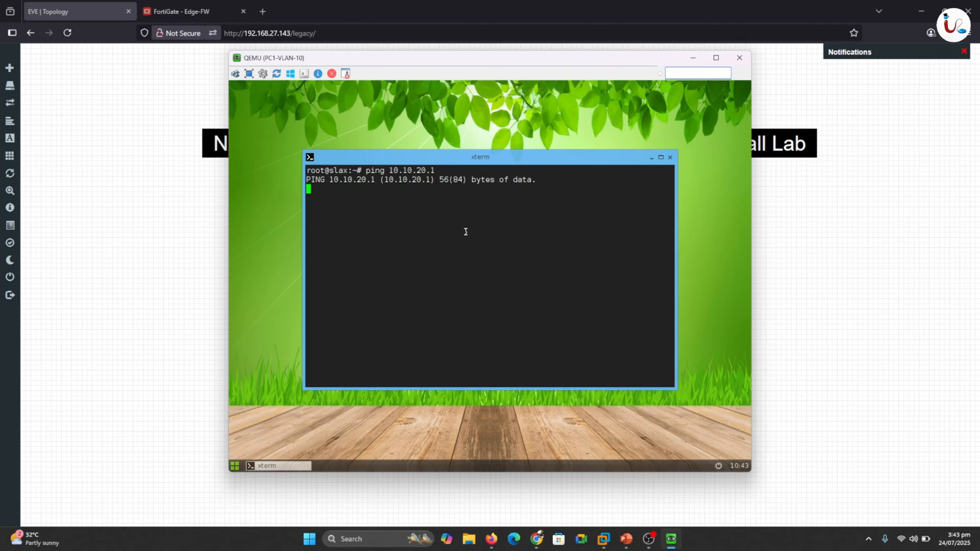
pyautogui.hotkey('ctrl', 'c')
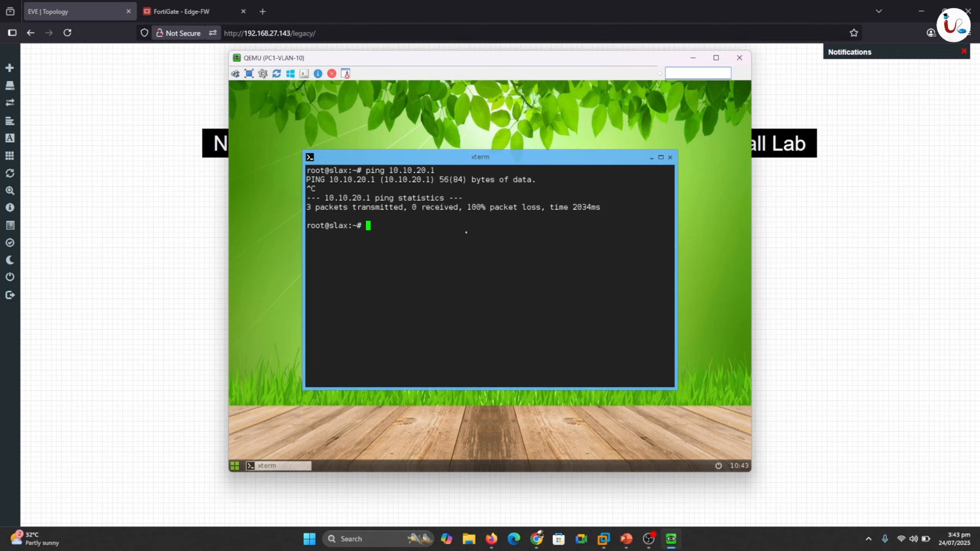
# Step: Ping 10.10.30.1 from PC1-VLAN-10's console and stop the ping
pyautogui.press('Up')
pyautogui.press('Left')
pyautogui.press('Left')
pyautogui.press('Left')
pyautogui.press('BackSpace')
pyautogui.write('3')
pyautogui.press('Return')
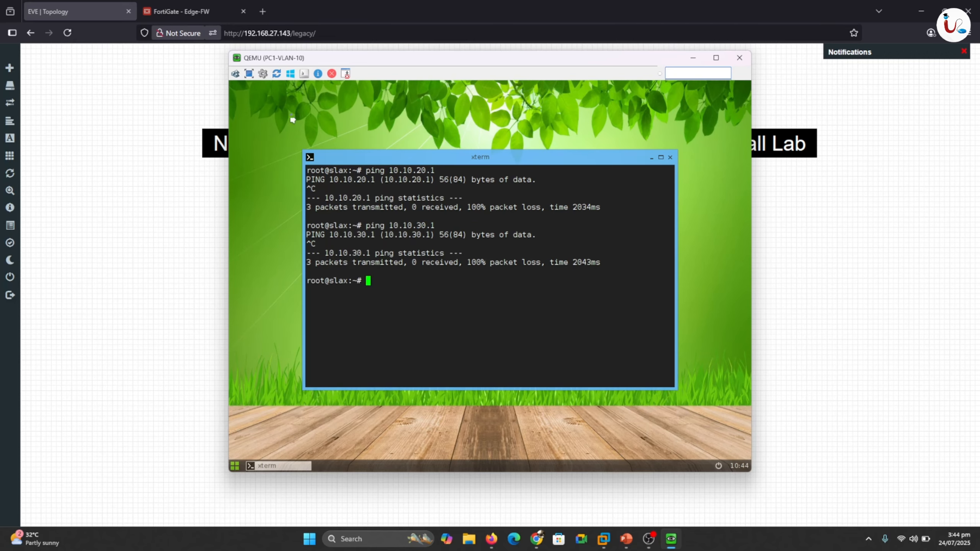
# Step: Return to the FortiGate interface, disable Block intra-zone traffic for Internal-zone and save the zone
pyautogui.click(173, 11)
pyautogui.click(173, 11)
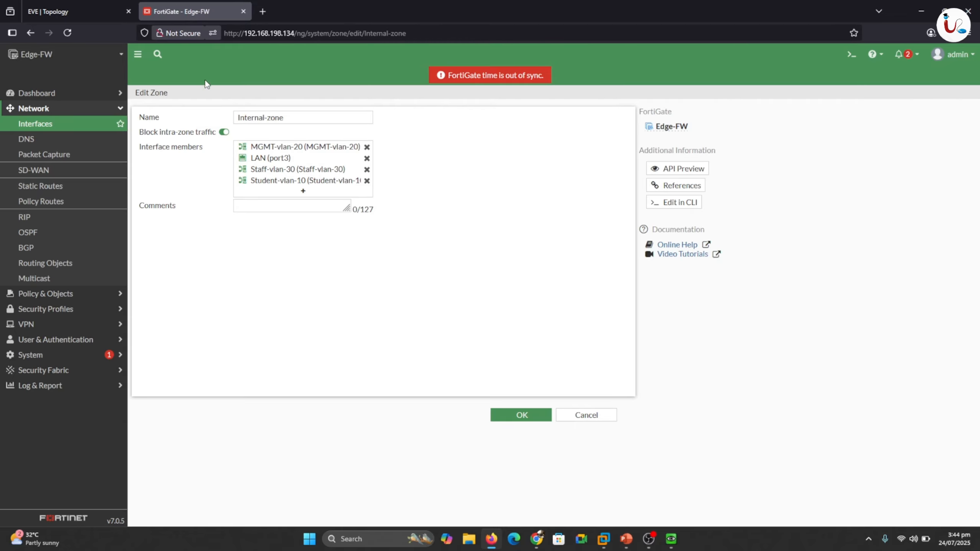
pyautogui.click(223, 133)
pyautogui.click(514, 419)
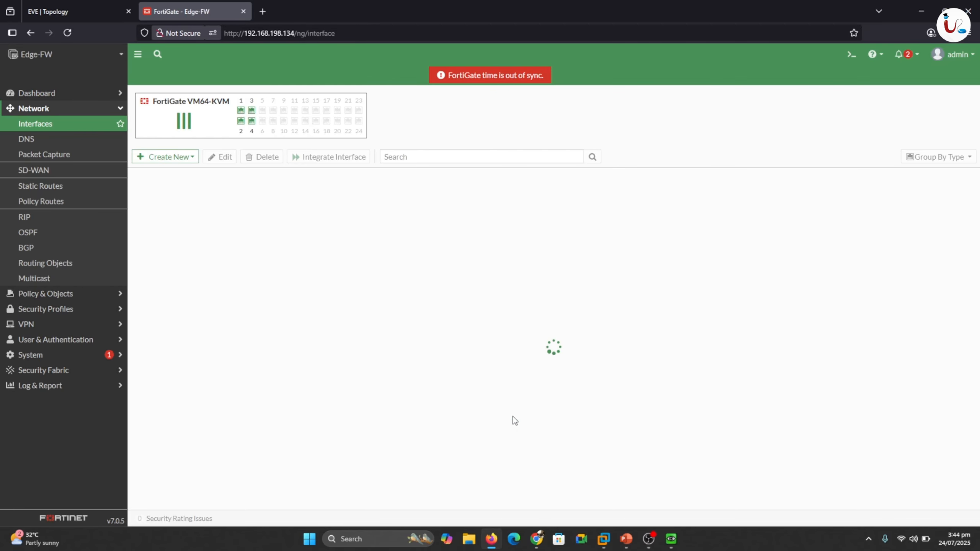
# Step: Switch to the EVE topology, ping 10.10.30.1 again from PC1-VLAN-10's console and stop the ping
pyautogui.click(76, 6)
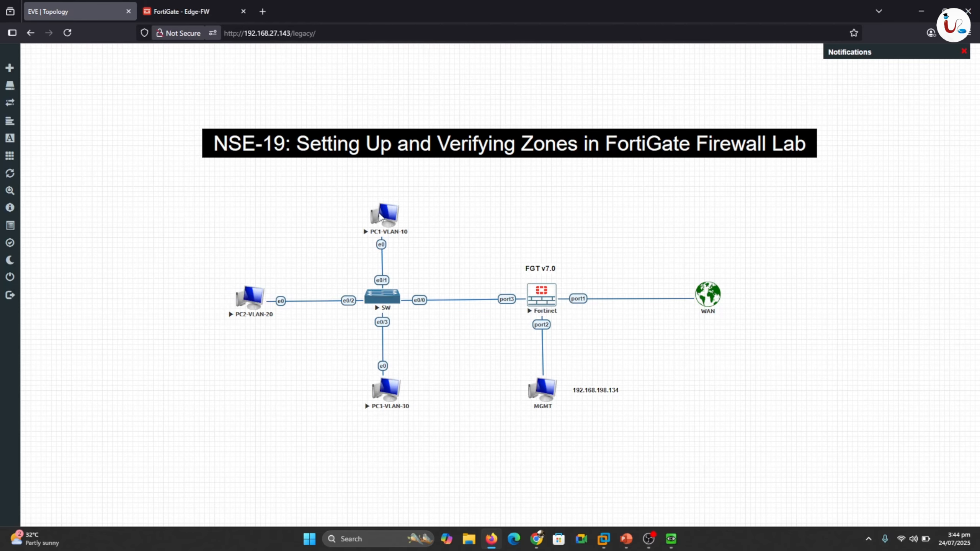
pyautogui.click(397, 221)
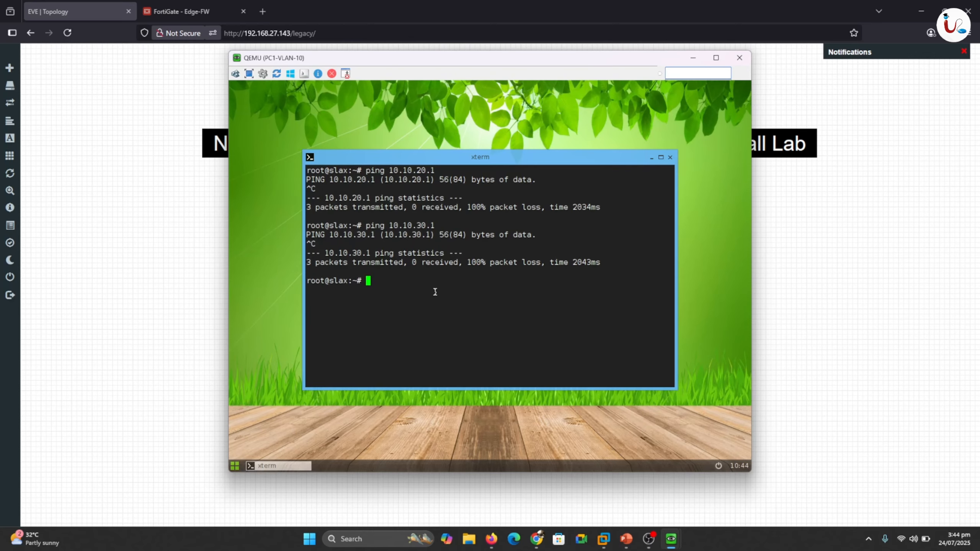
pyautogui.press('Up')
pyautogui.press('Return')
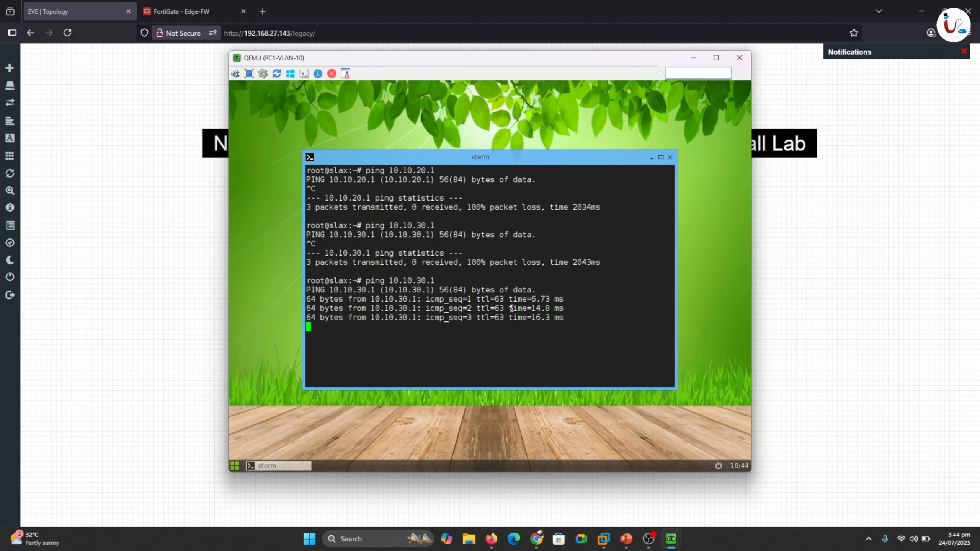
pyautogui.hotkey('ctrl', 'c')
# Step: Ping 10.10.20.1 from PC1-VLAN-10, stop the ping and close its console
pyautogui.press('Up')
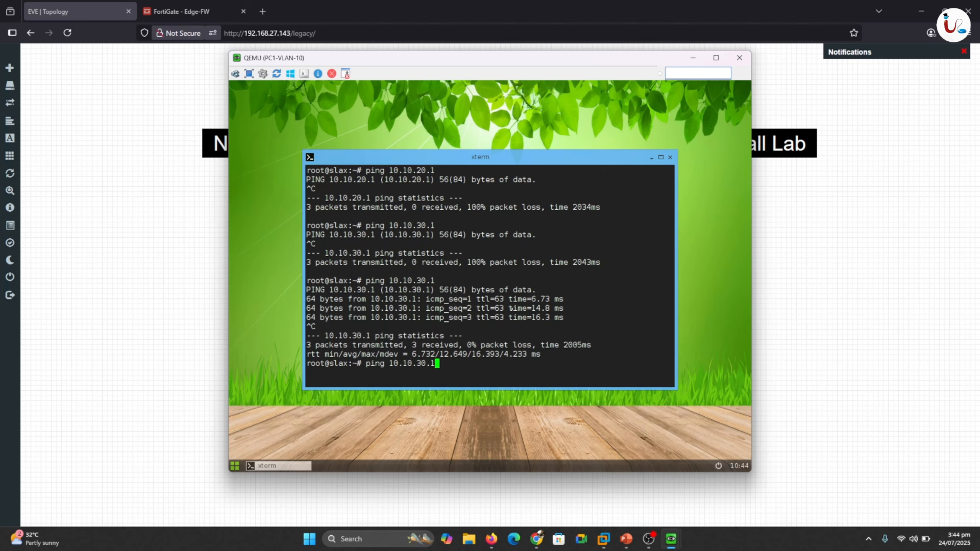
pyautogui.press('Return')
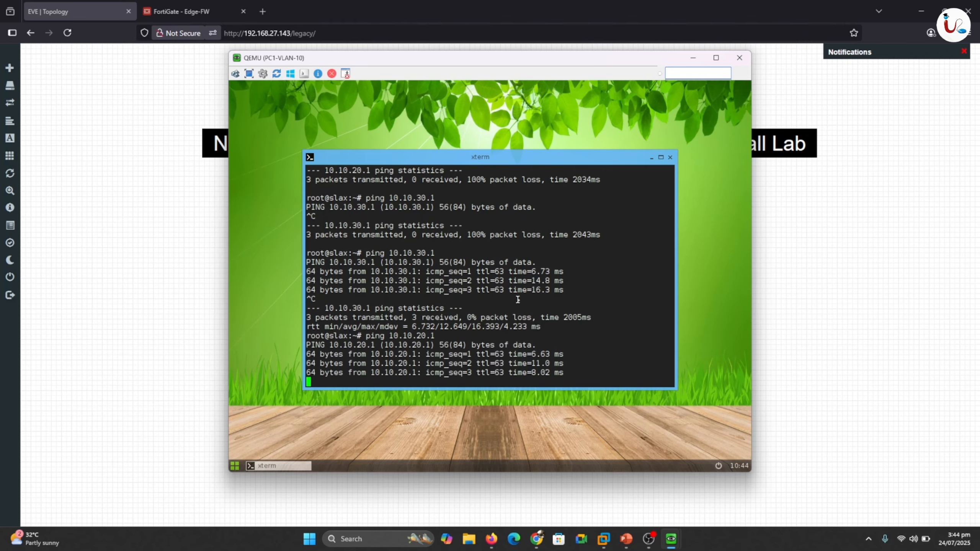
pyautogui.hotkey('ctrl', 'c')
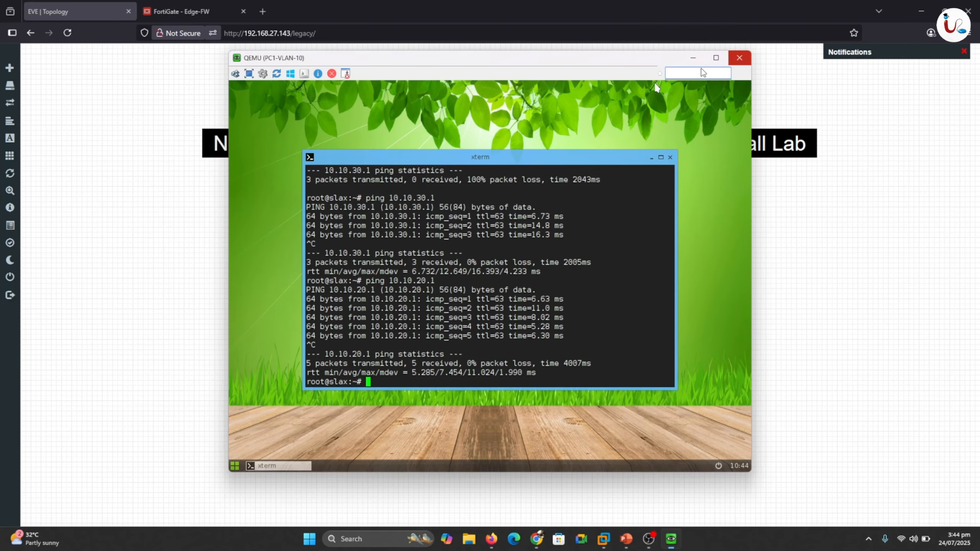
pyautogui.click(739, 58)
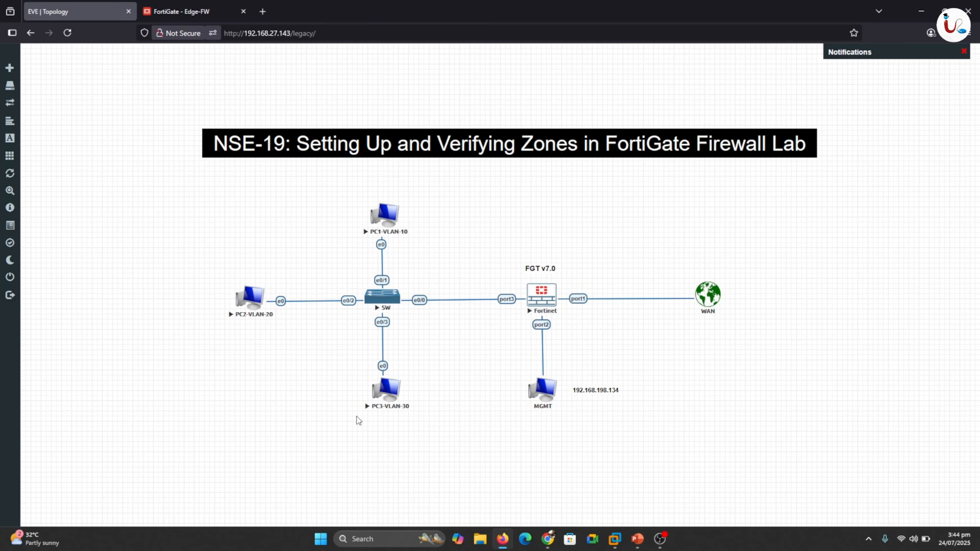
# Step: Open PC3-VLAN-30's console from the topology, ping 10.10.20.1 and stop the ping
pyautogui.click(386, 393)
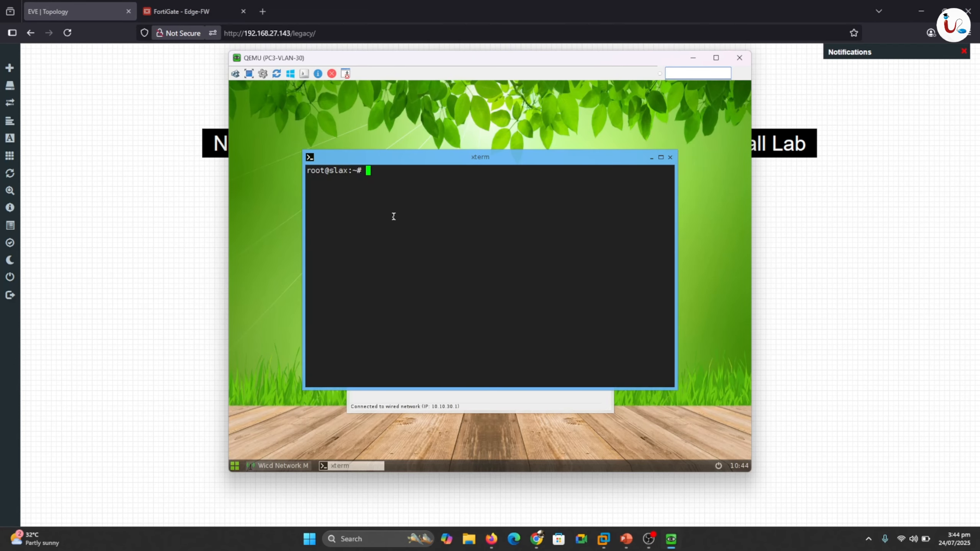
pyautogui.write('ping 10.10.20.1')
pyautogui.press('Return')
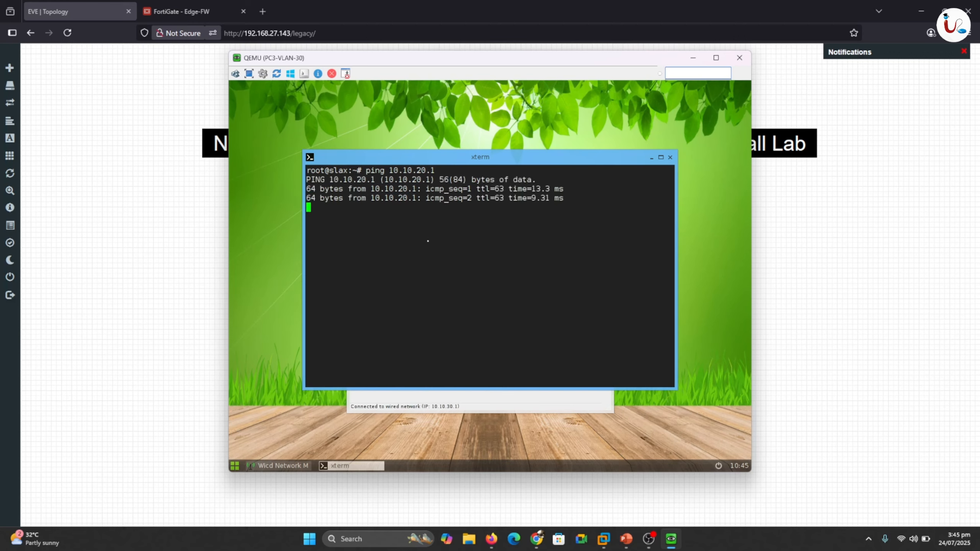
pyautogui.hotkey('ctrl', 'c')
# Step: Ping 10.10.10.1 from PC3-VLAN-30, stop the ping, and close the console to return to the FortiGate interfaces list
pyautogui.press('Up')
pyautogui.press('Left')
pyautogui.press('Left')
pyautogui.press('Left')
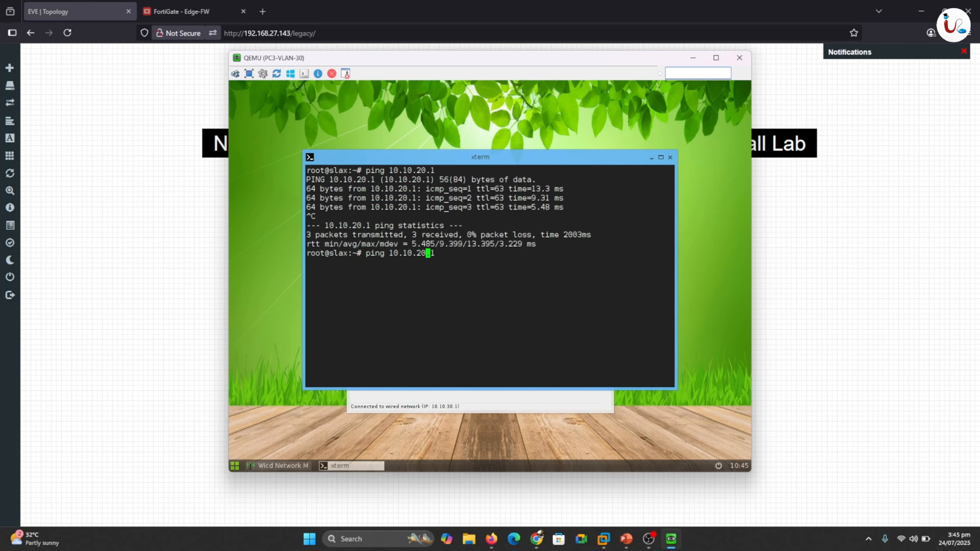
pyautogui.write('1')
pyautogui.press('Return')
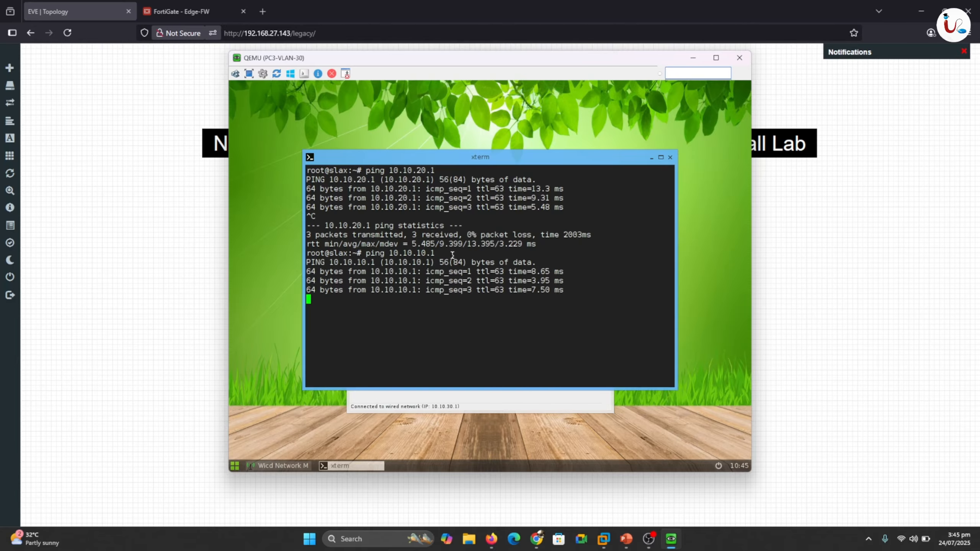
pyautogui.hotkey('ctrl', 'c')
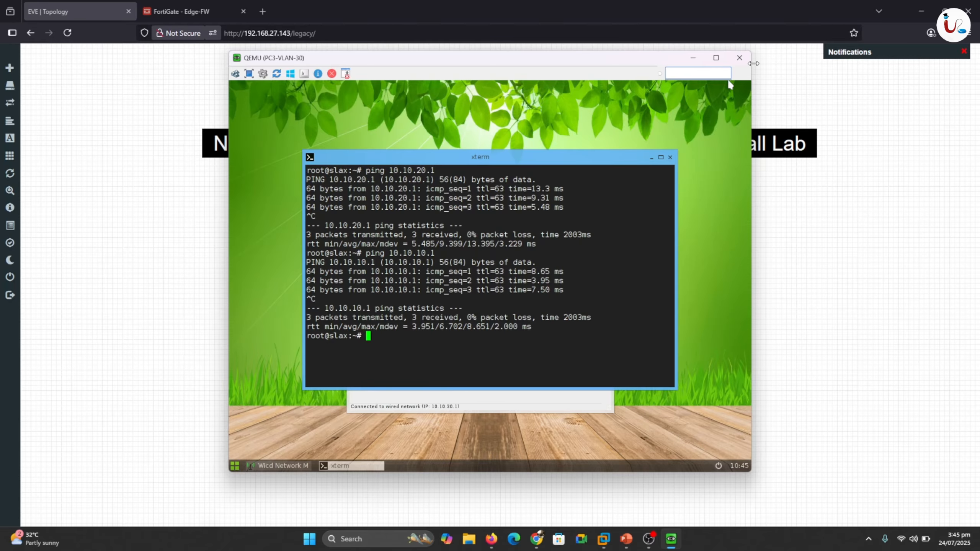
pyautogui.click(739, 58)
pyautogui.click(206, 17)
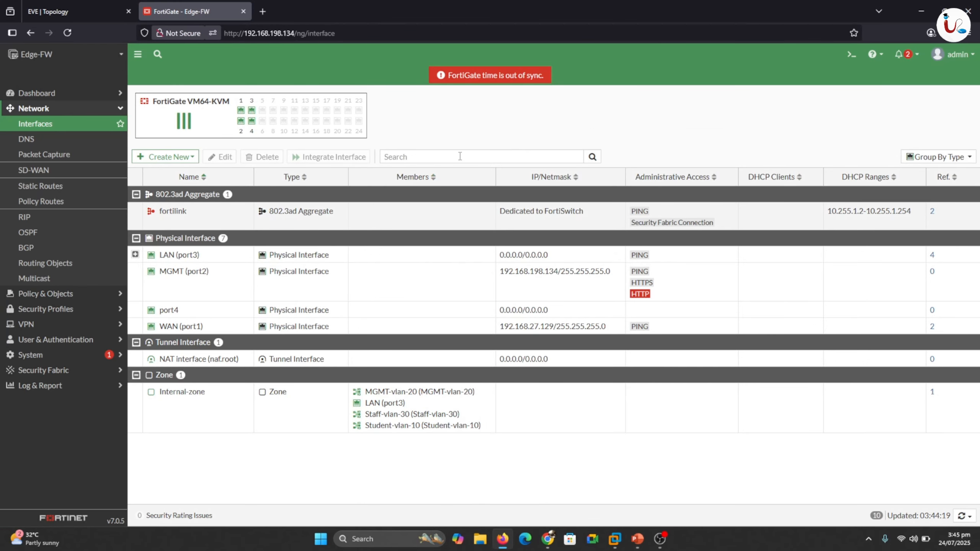
pyautogui.hotkey('alt', 'Tab')
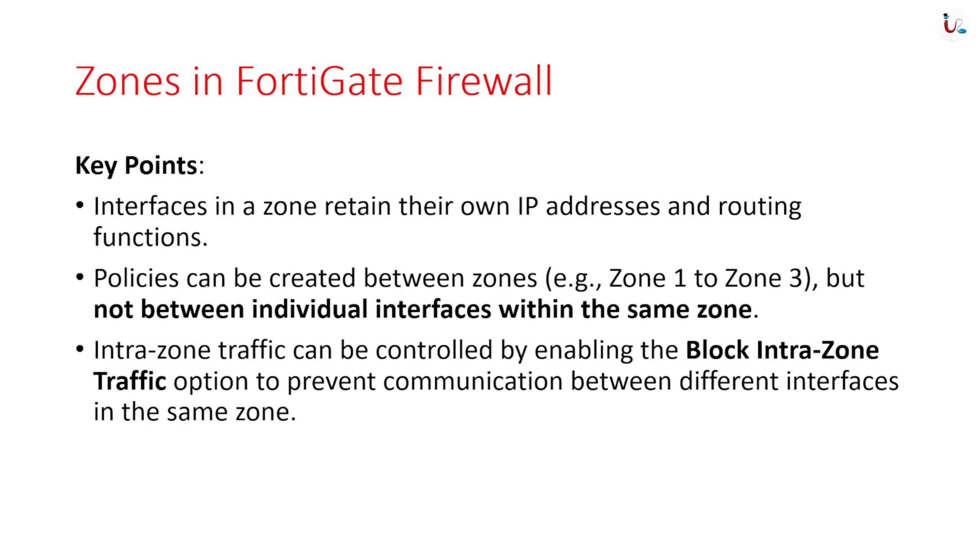
pyautogui.press('Right')
pyautogui.press('Right')
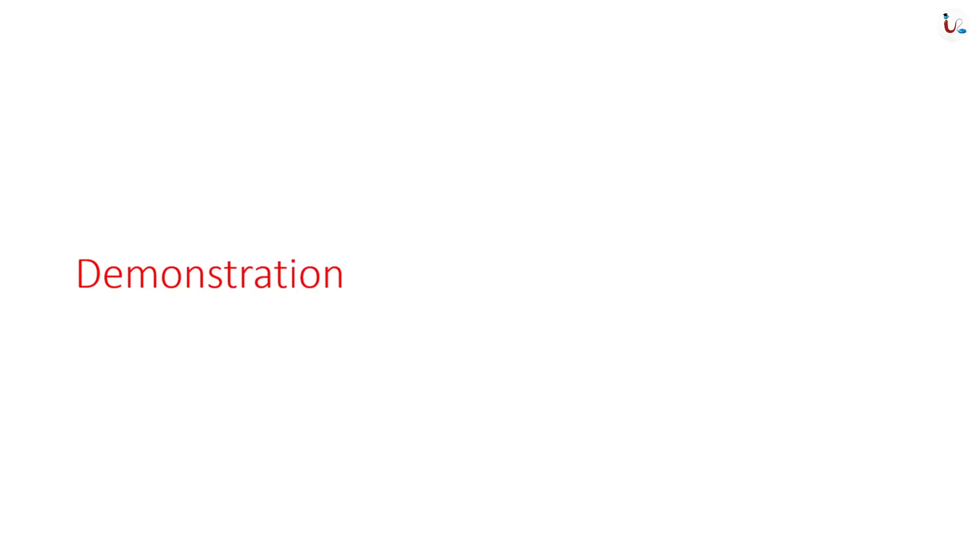
pyautogui.press('Right')
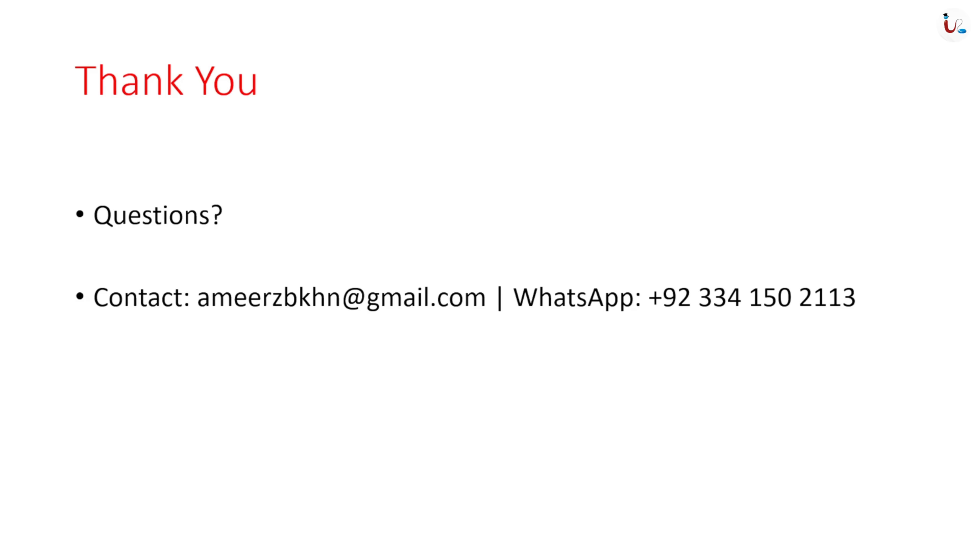